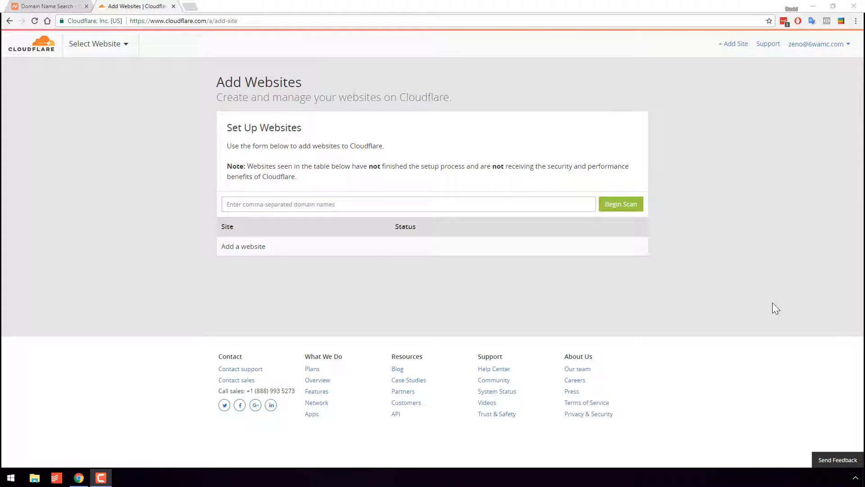
Switch to the Namecheap domain search page and search for the domain name zenotestdomain.
left_click(21, 6)
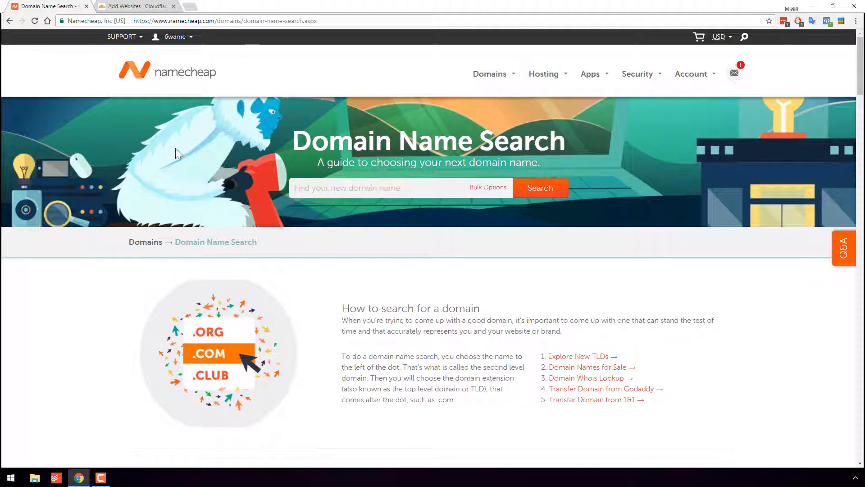
mouse_move(493, 74)
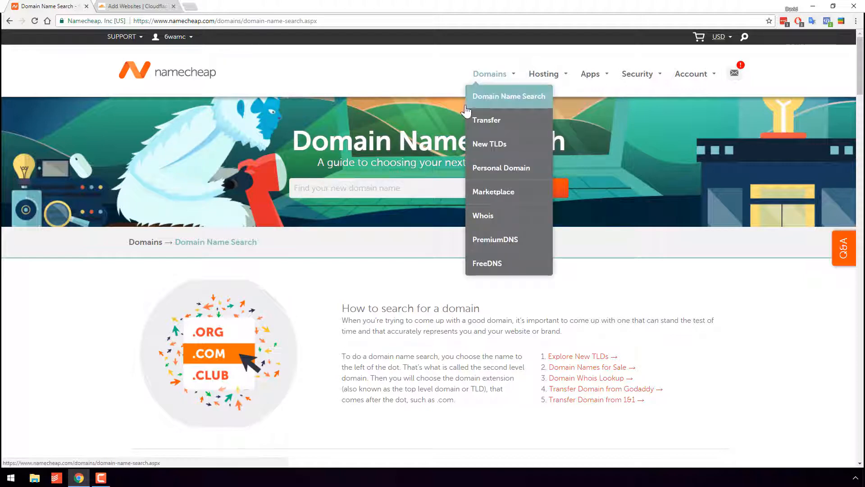
left_click(370, 181)
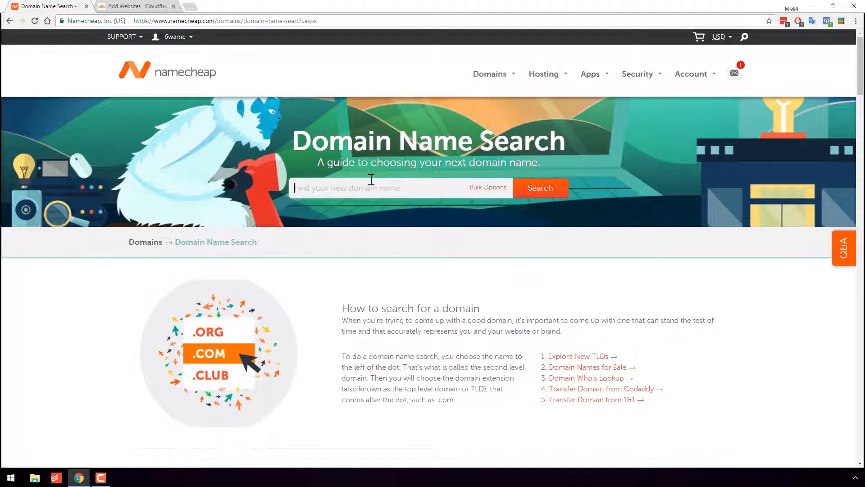
type("zenotestdomain")
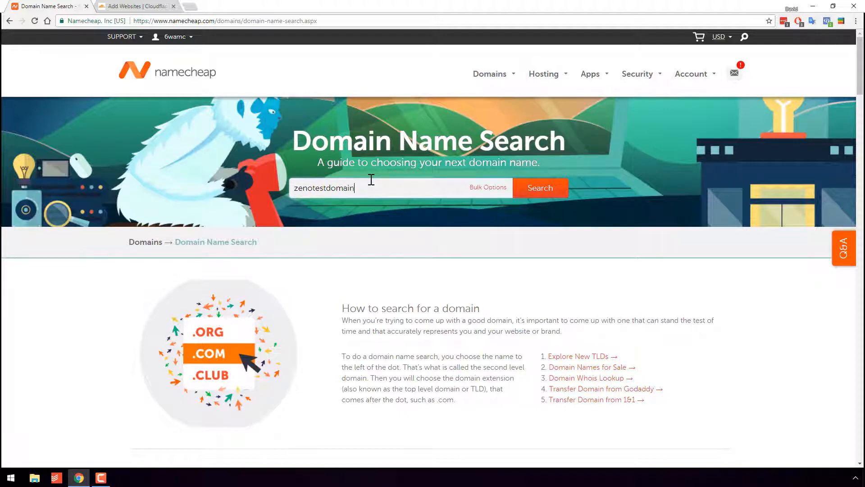
key("Return")
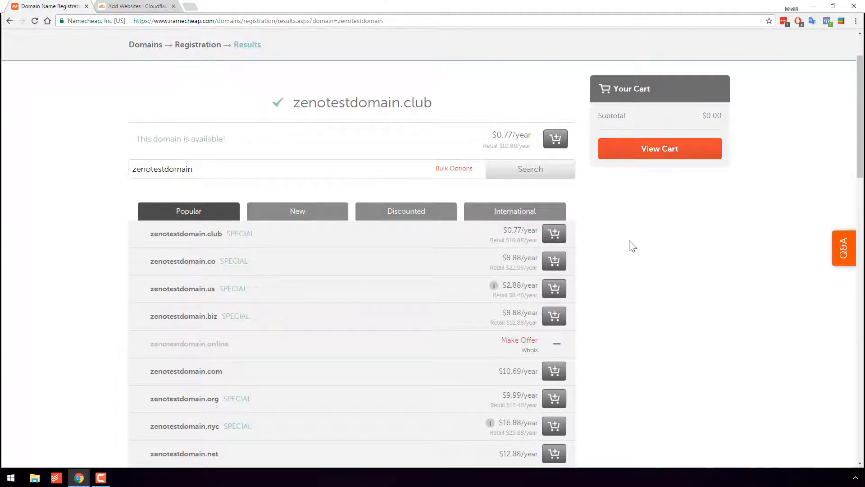
Examine the available zenotestdomain extensions and compare their yearly prices in the popular results.
scroll(644, 273, "down", 3)
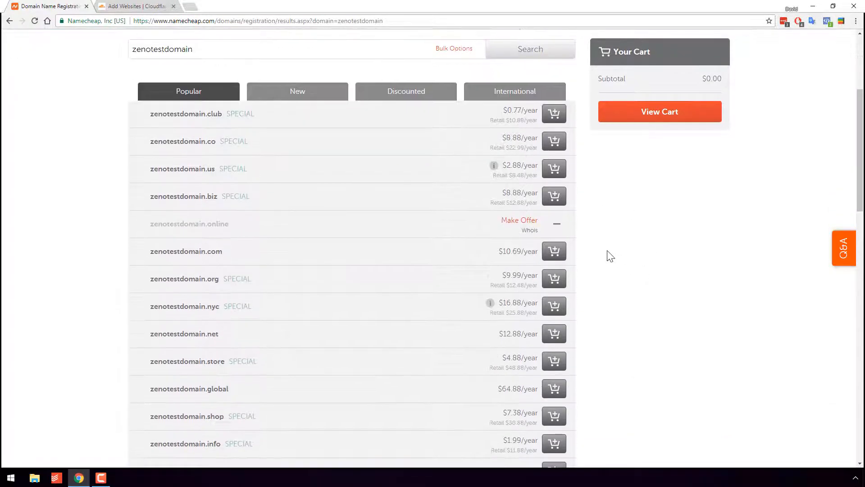
scroll(632, 254, "down", 8)
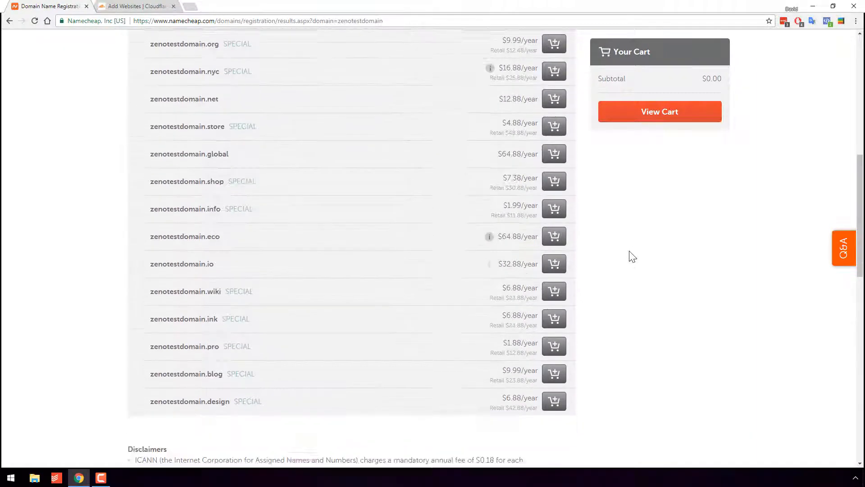
scroll(617, 283, "up", 10)
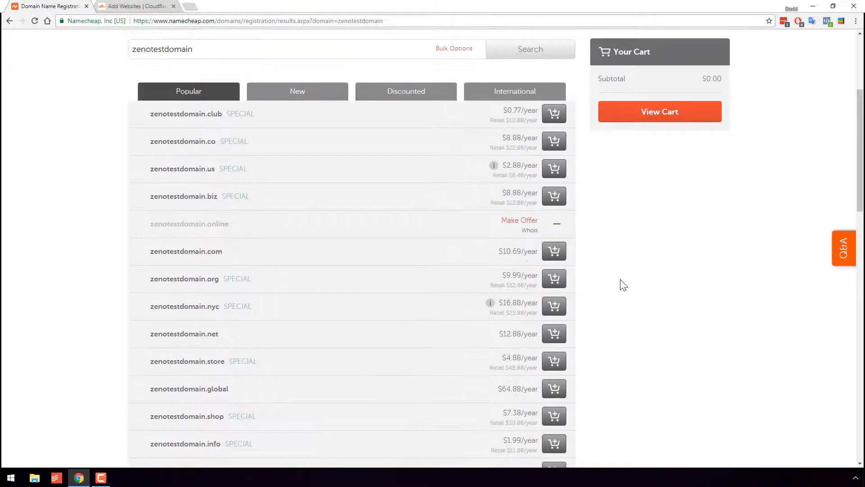
scroll(624, 304, "down", 1)
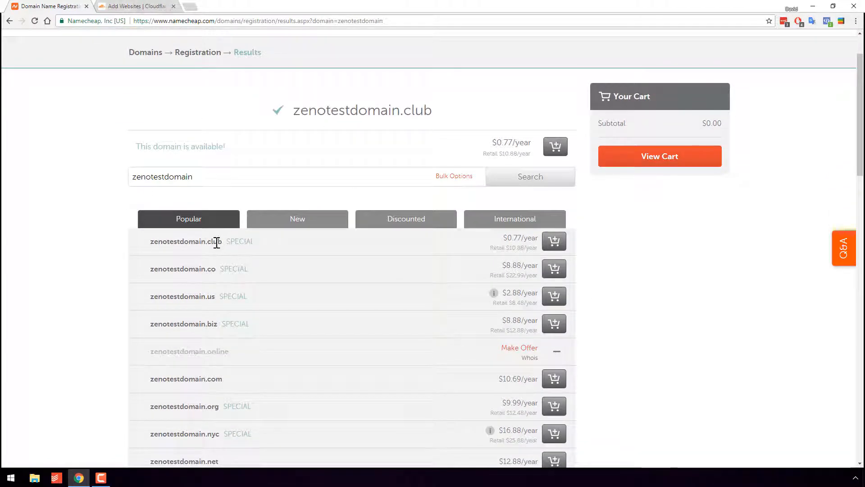
double_click(217, 242)
left_click(210, 241)
left_click(144, 6)
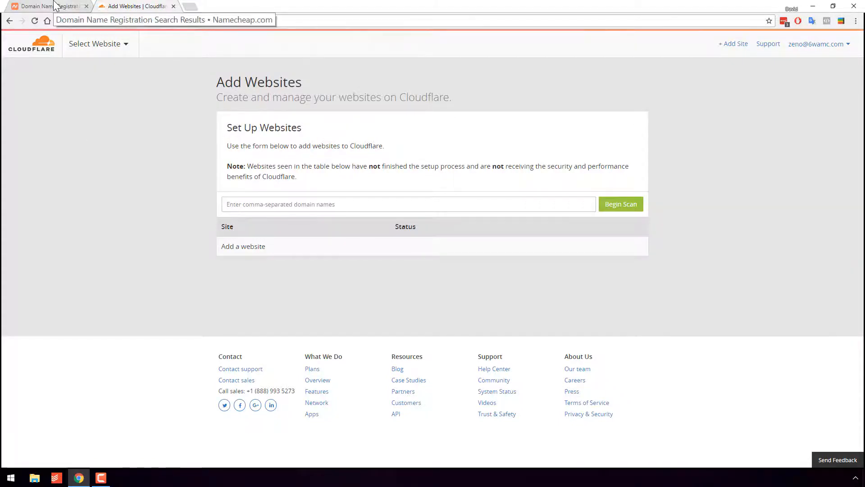
left_click(50, 6)
scroll(128, 215, "down", 3)
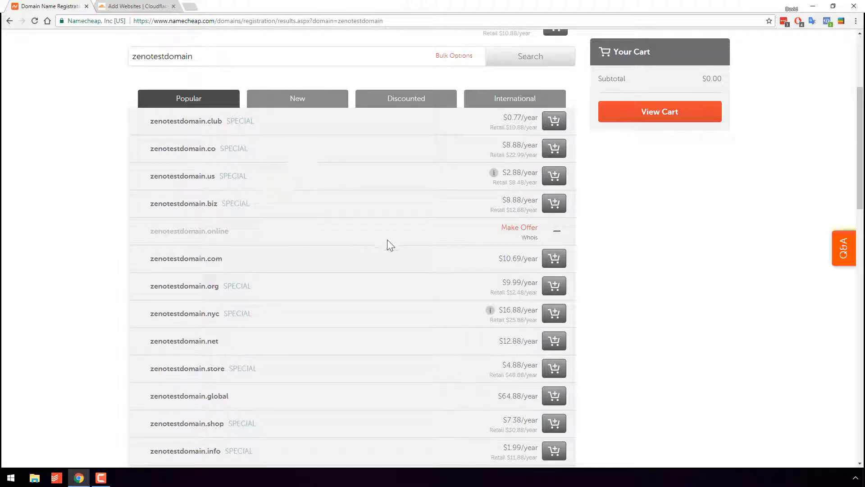
scroll(390, 266, "down", 1)
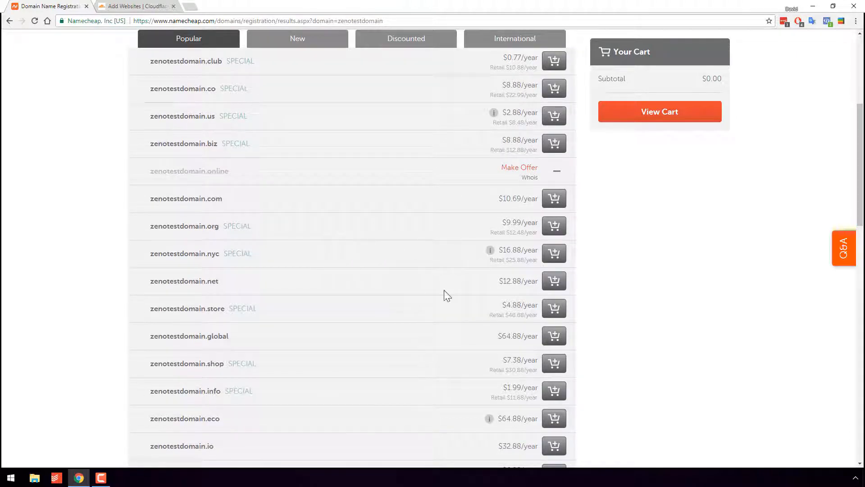
scroll(328, 336, "down", 3)
scroll(372, 355, "down", 2)
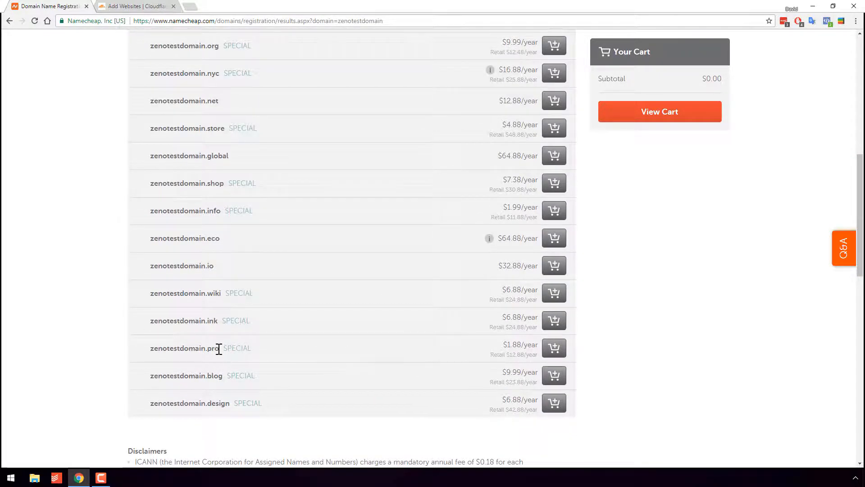
Add zenotestdomain.co to the cart and open the shopping cart.
scroll(363, 353, "up", 8)
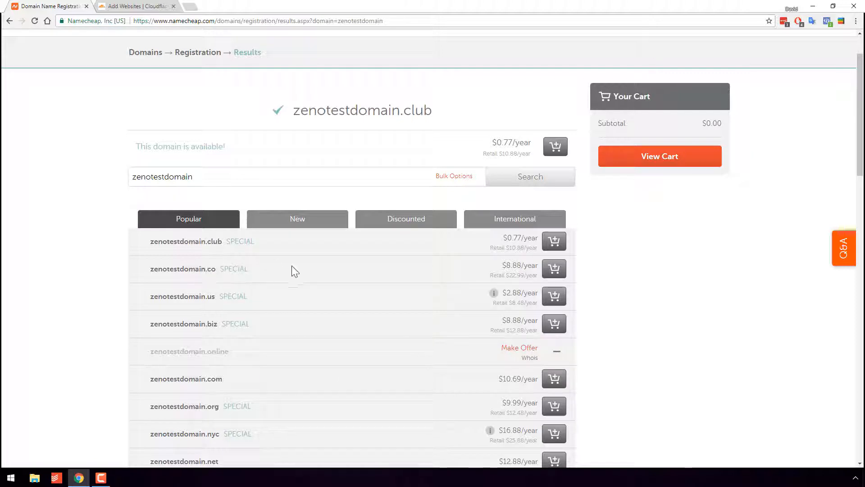
left_click(547, 277)
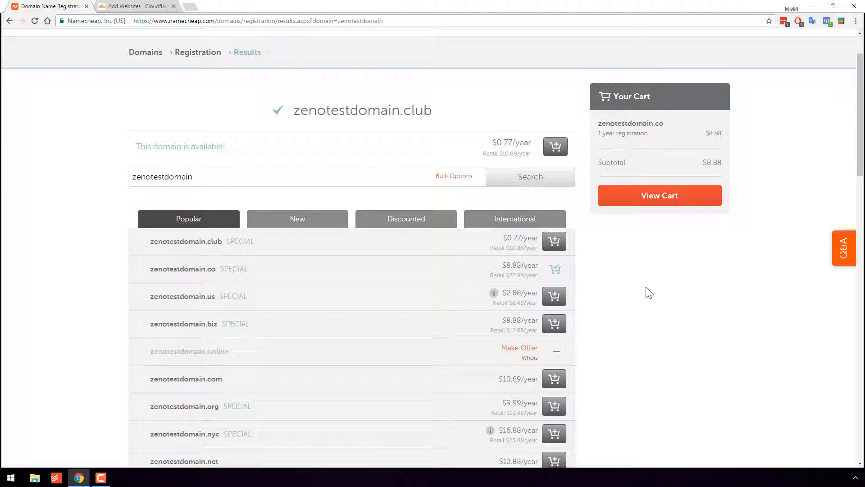
left_click(644, 199)
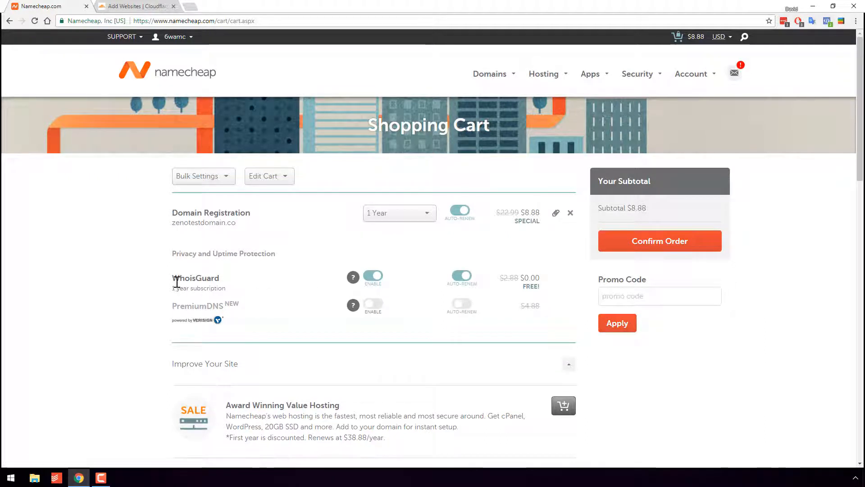
Review the cart's domain registration, WhoisGuard privacy protection, and optional add-ons such as PositiveSSL.
left_click_drag(177, 281, 221, 280)
left_click(130, 267)
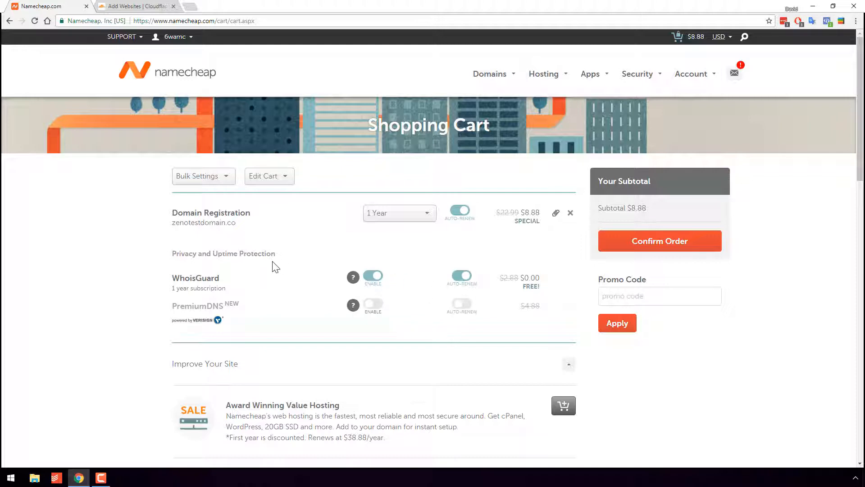
scroll(279, 265, "down", 5)
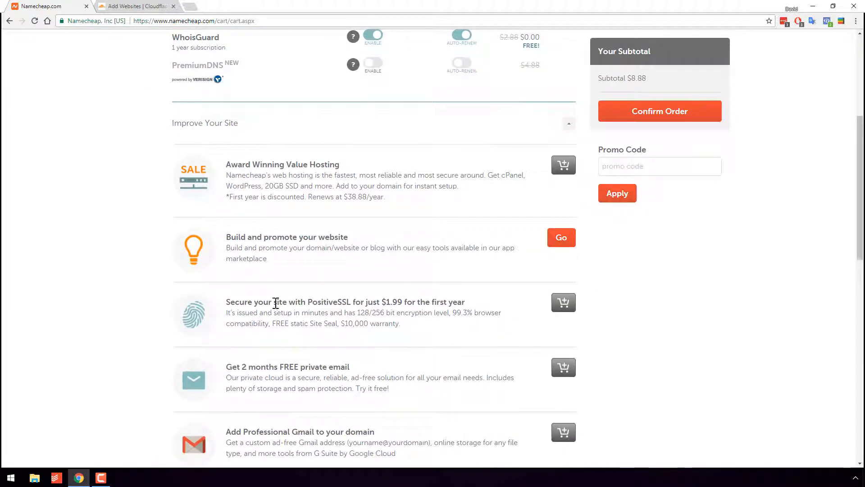
left_click_drag(308, 303, 351, 304)
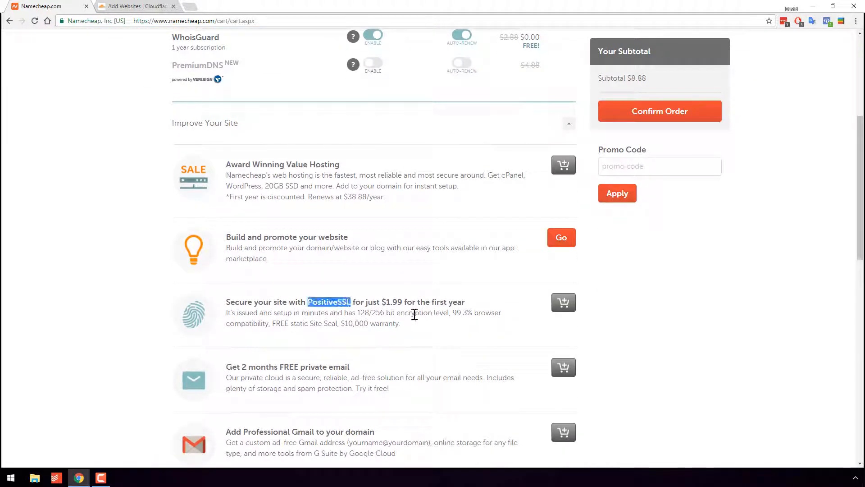
left_click(491, 312)
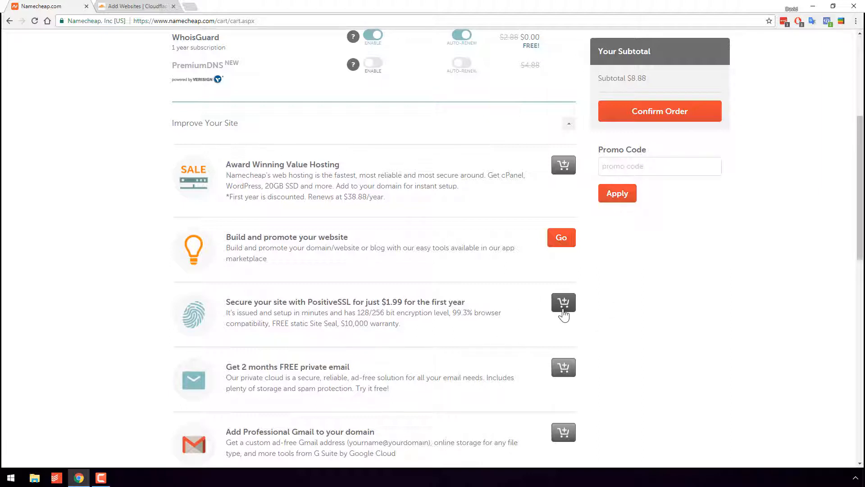
scroll(556, 347, "up", 3)
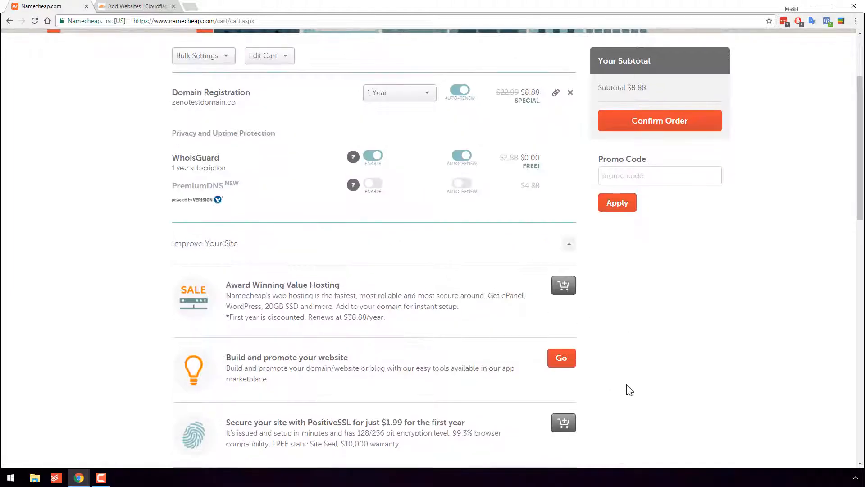
scroll(605, 400, "down", 3)
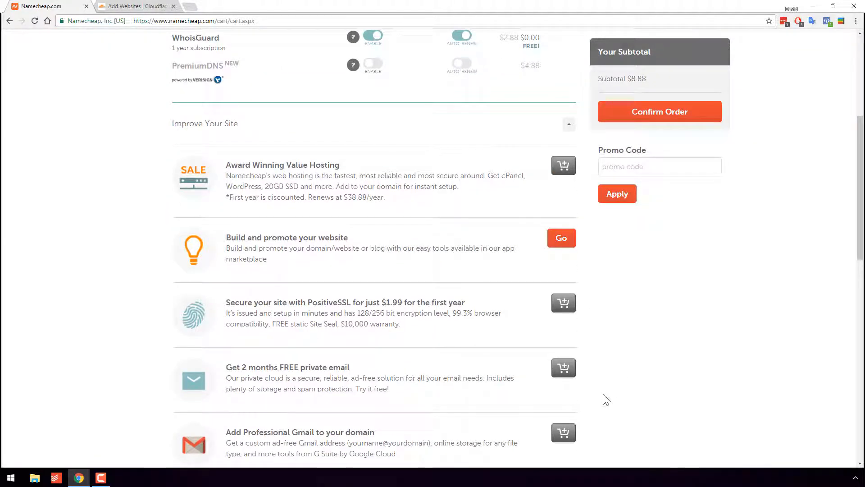
scroll(579, 380, "up", 6)
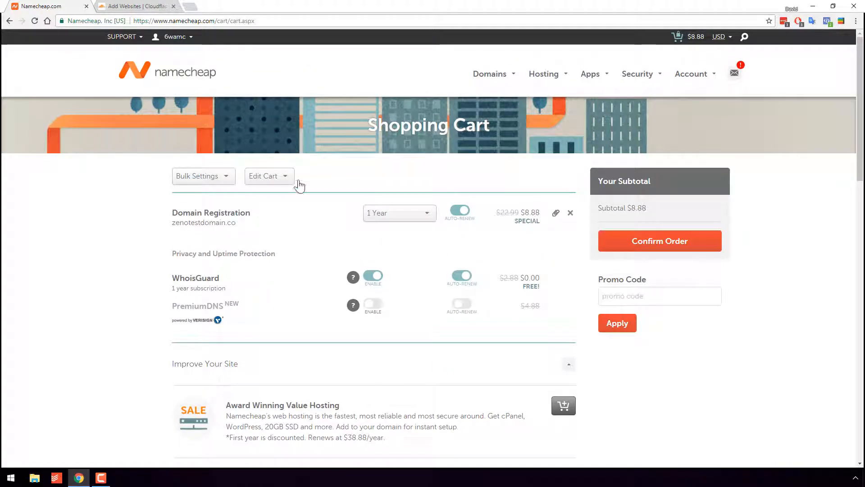
mouse_move(413, 280)
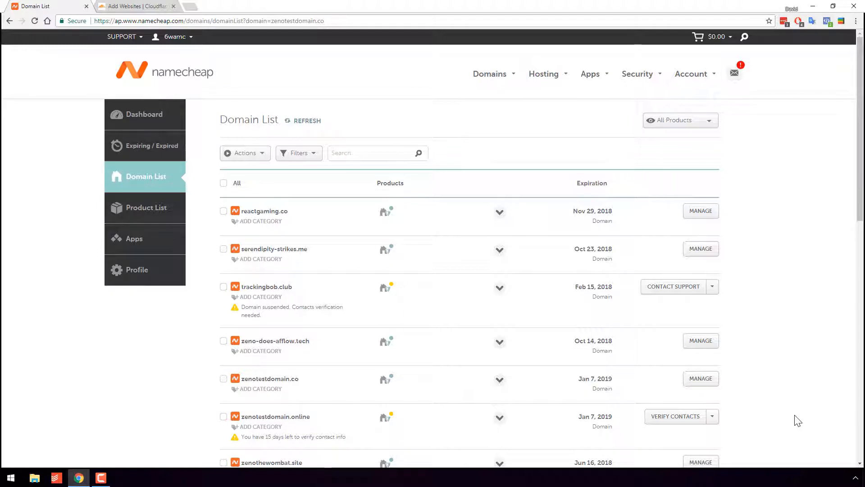
Find zenotestdomain.co in the domain list and open its management page.
scroll(266, 271, "down", 3)
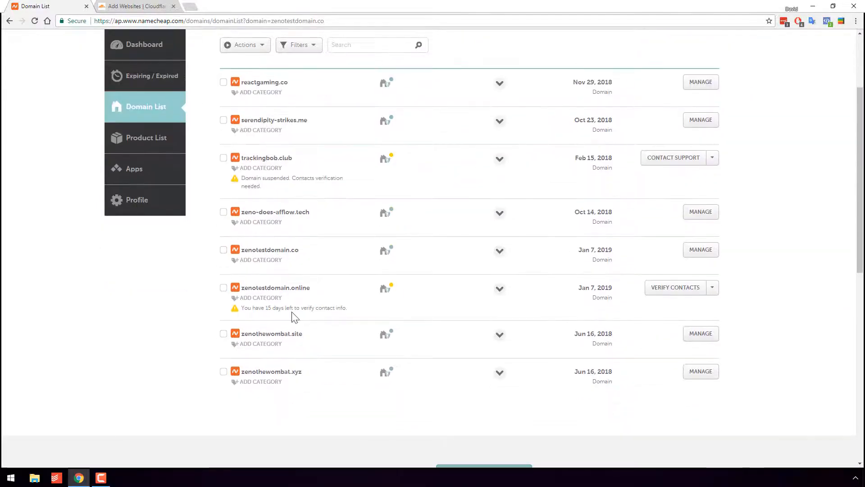
scroll(258, 373, "up", 3)
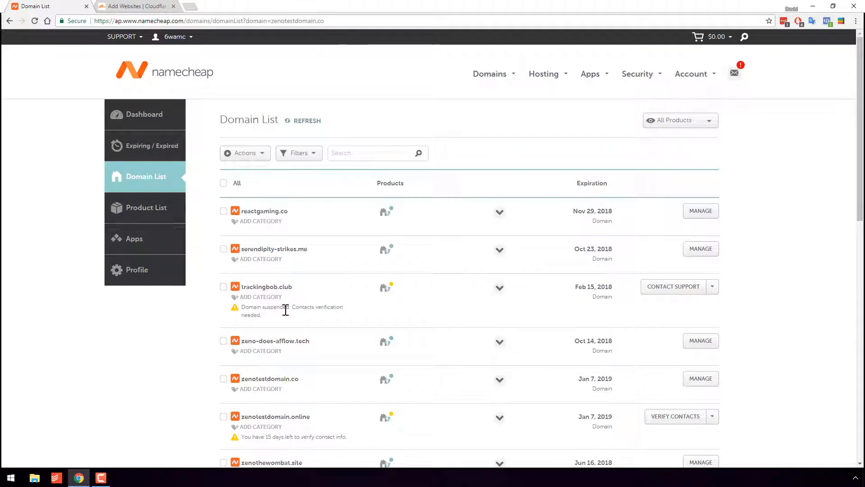
double_click(277, 381)
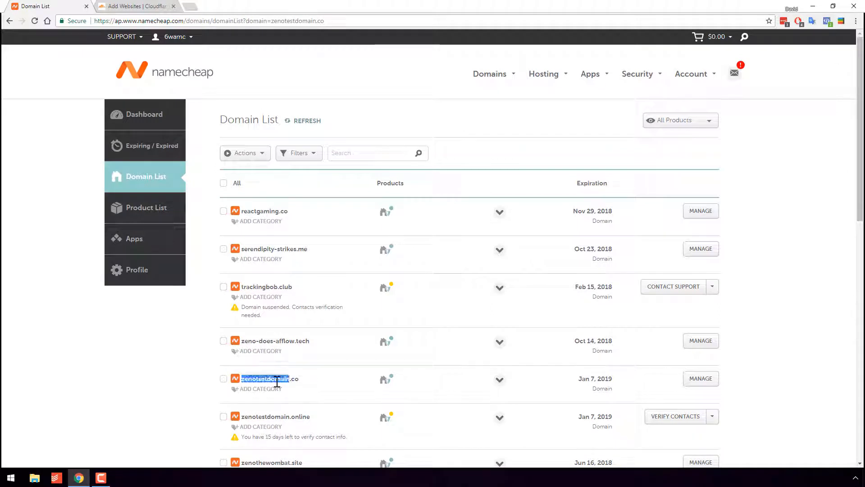
left_click(711, 382)
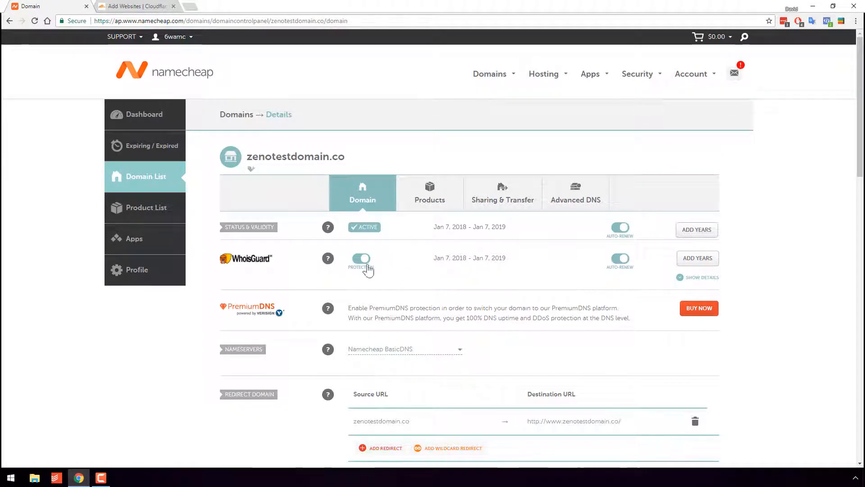
Examine the nameserver options and the Advanced DNS host records of zenotestdomain.co.
scroll(403, 262, "down", 3)
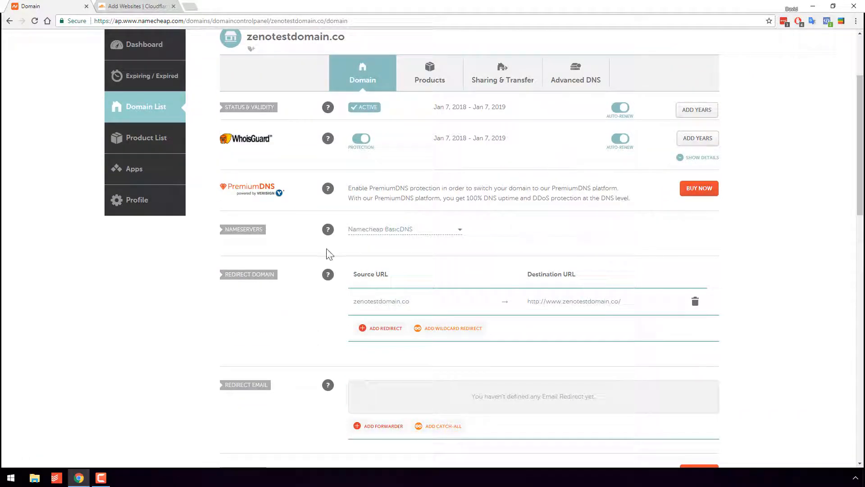
left_click(419, 228)
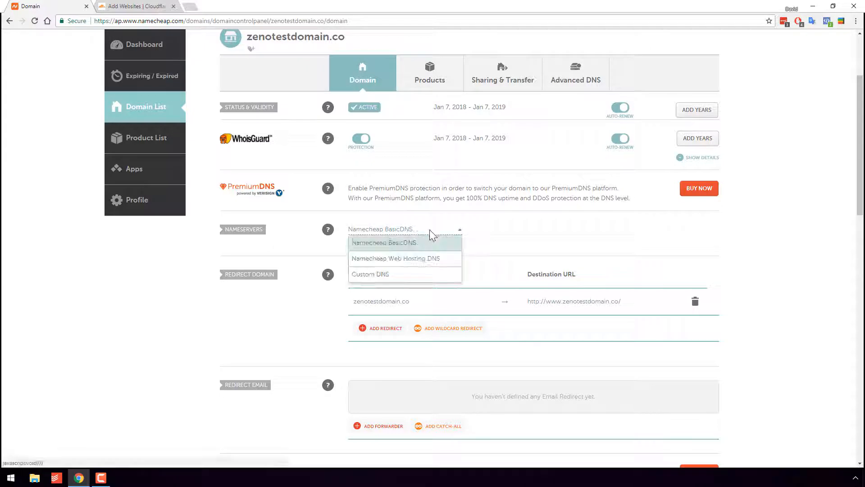
left_click(479, 235)
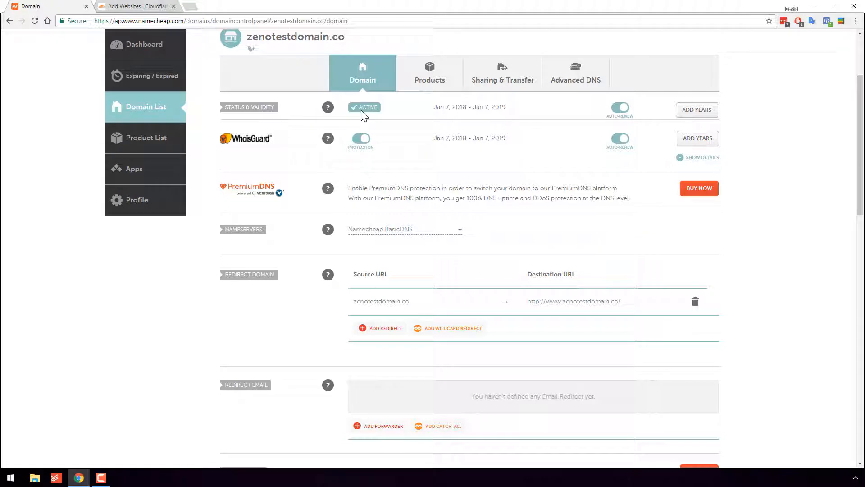
left_click(585, 79)
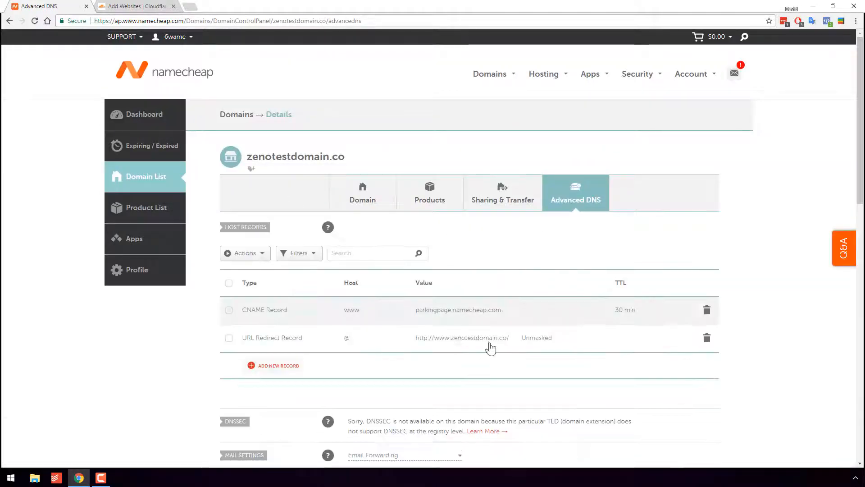
scroll(528, 306, "down", 4)
scroll(528, 306, "up", 4)
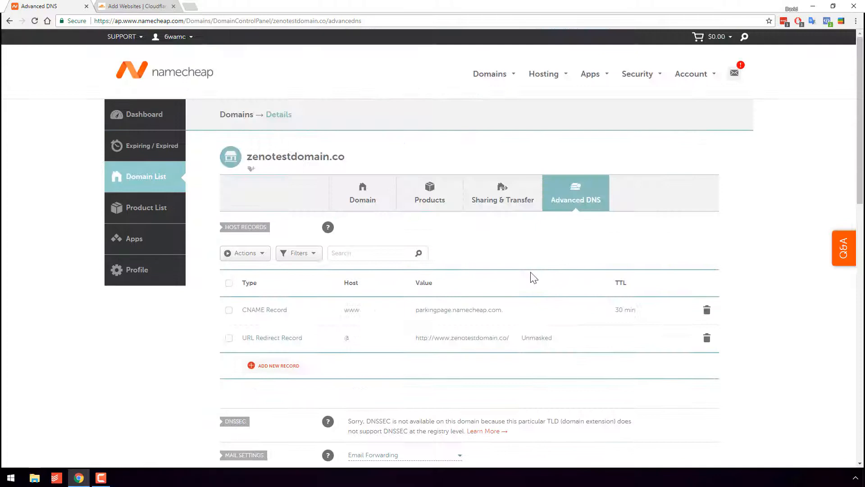
Return to the general domain settings of zenotestdomain.co and switch its nameservers to Custom DNS.
left_click(359, 191)
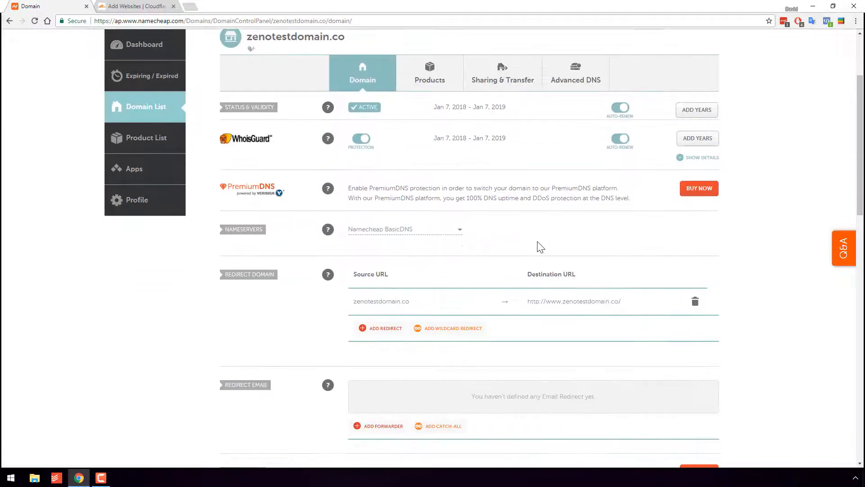
left_click(418, 230)
left_click(386, 275)
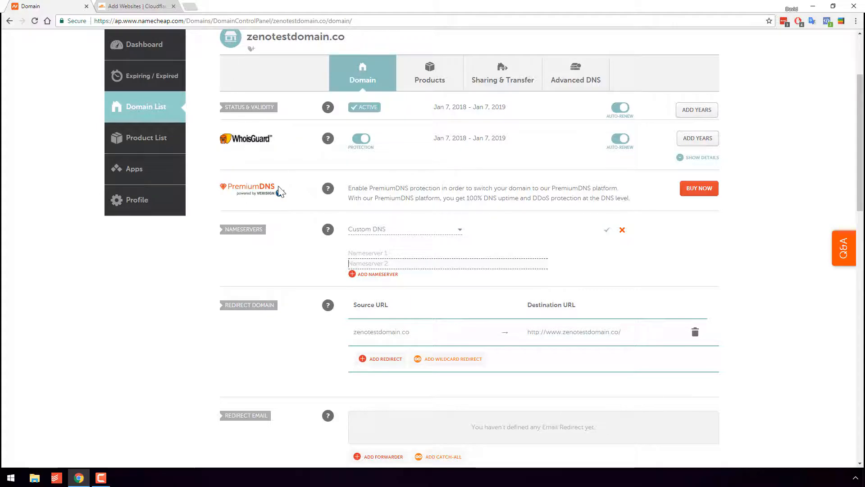
Copy the domain name zenotestdomain.co from Namecheap, enter it as a new website in Cloudflare and begin the scan.
scroll(327, 134, "up", 2)
scroll(325, 128, "up", 1)
left_click_drag(348, 157, 244, 159)
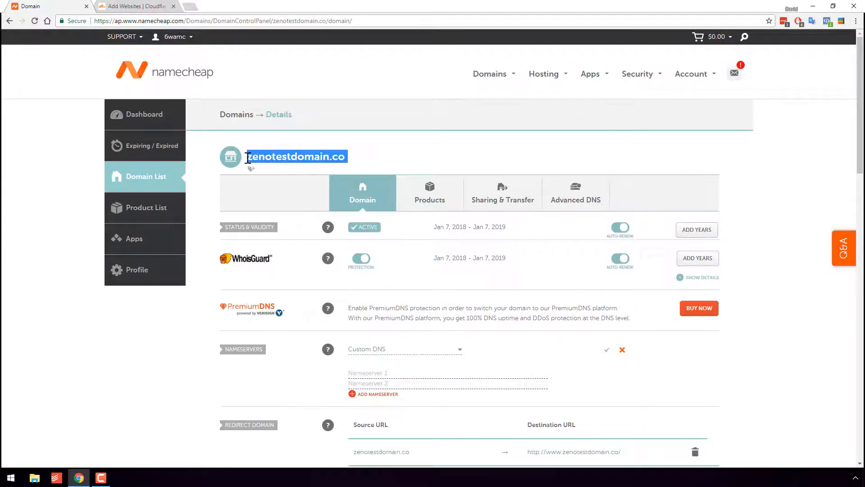
key("ctrl+c")
left_click(135, 6)
left_click(296, 203)
key("ctrl+v")
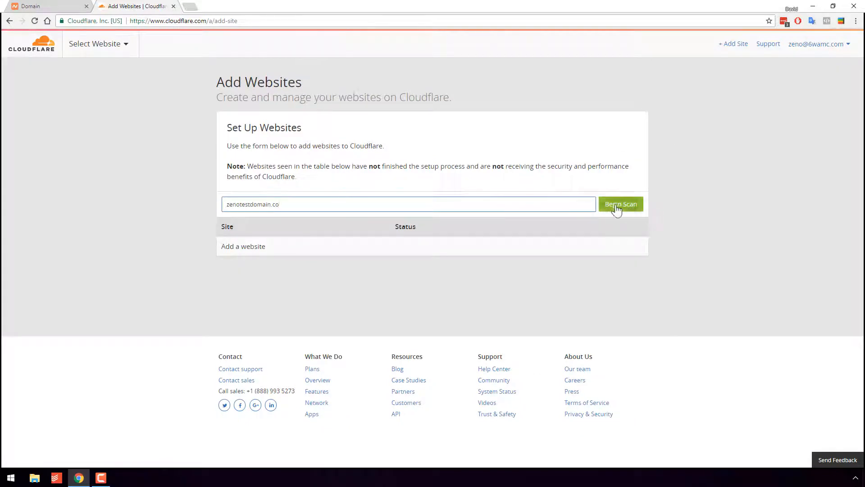
left_click(616, 208)
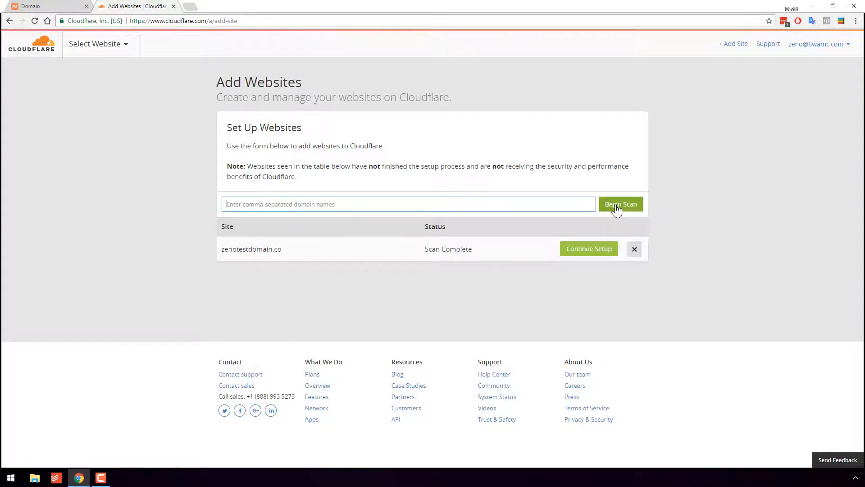
Continue the Cloudflare setup past the DNS record check without adding records and choose the Free Website plan.
left_click(583, 254)
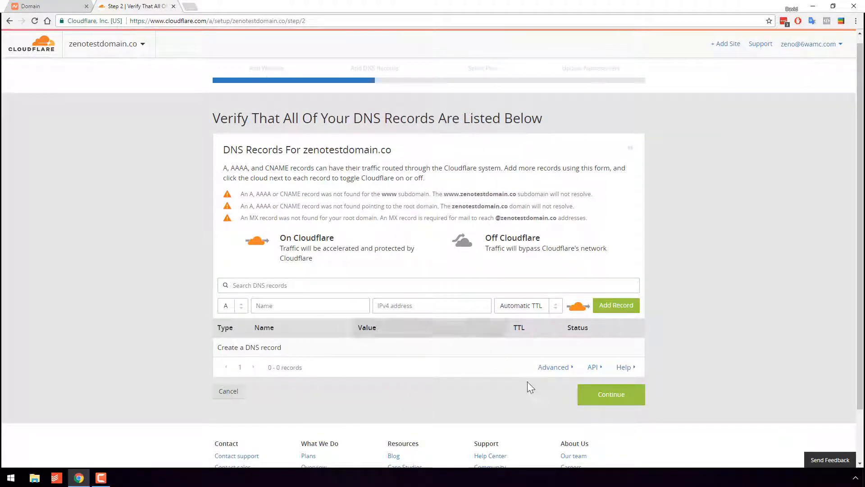
left_click(611, 395)
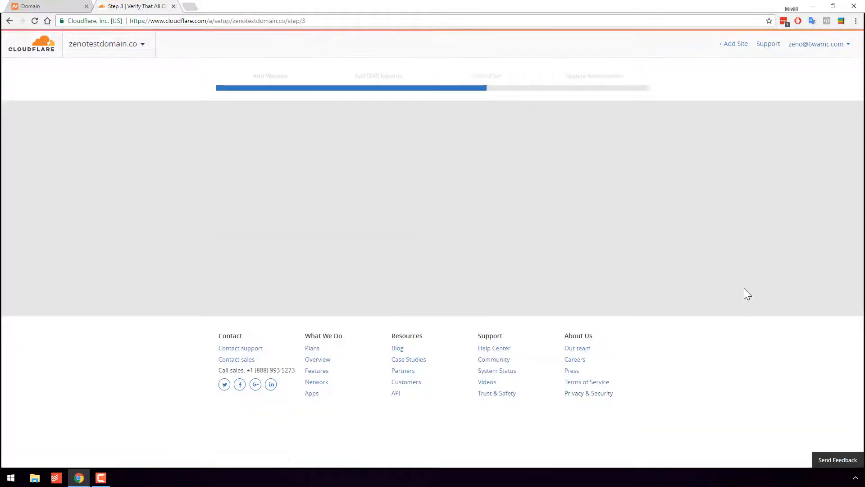
scroll(744, 283, "down", 1)
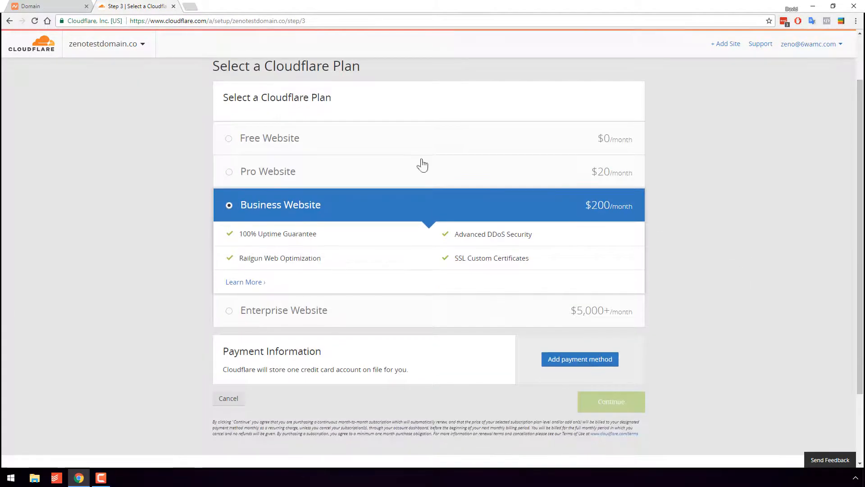
left_click(318, 146)
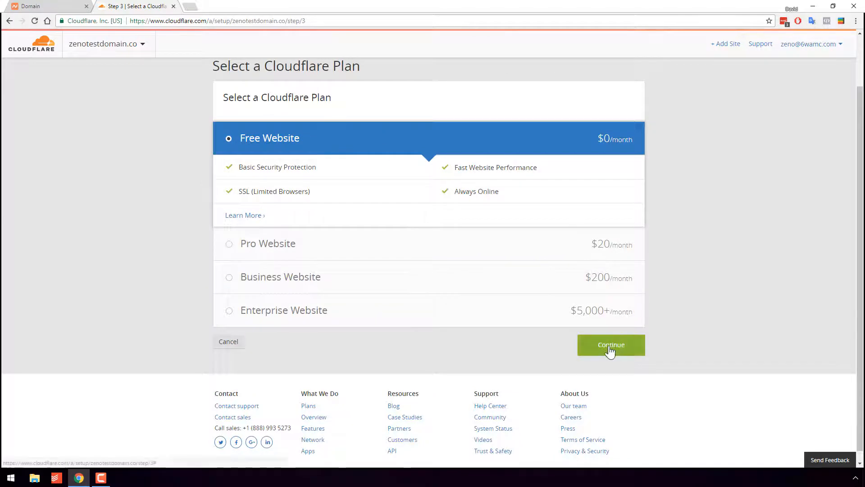
left_click(610, 348)
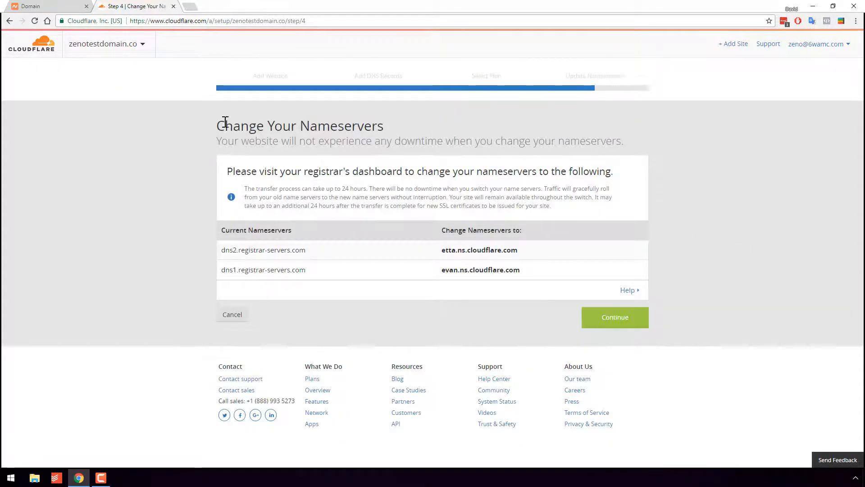
Copy etta.ns.cloudflare.com from Cloudflare's nameserver instructions and enter it as Nameserver 1 of the domain in Namecheap.
left_click_drag(225, 120, 381, 127)
left_click(384, 127)
left_click_drag(525, 251, 440, 253)
key("ctrl+c")
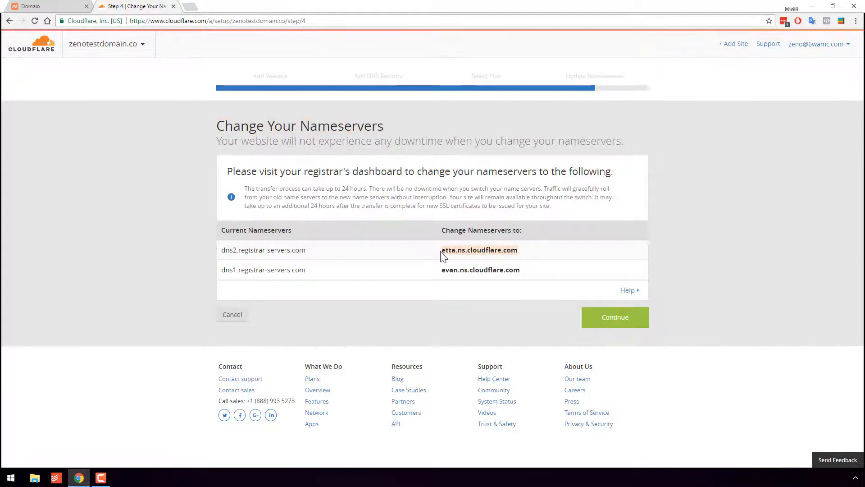
left_click(68, 6)
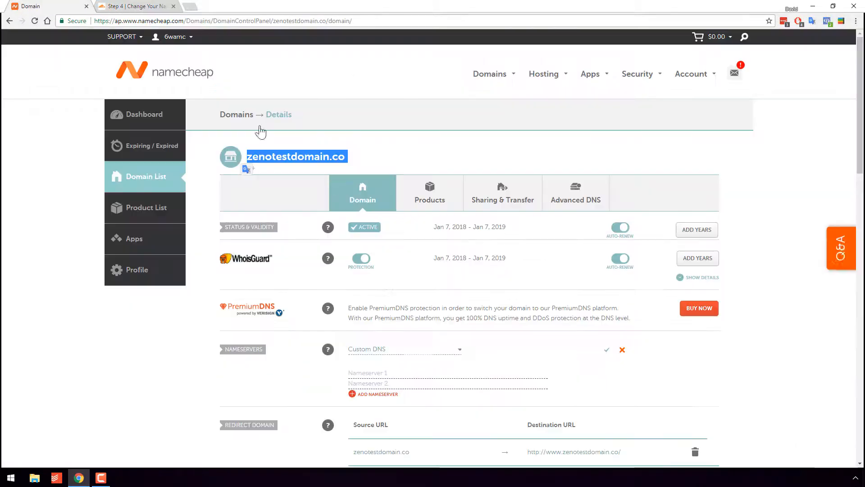
scroll(458, 346, "down", 4)
key("ctrl+v")
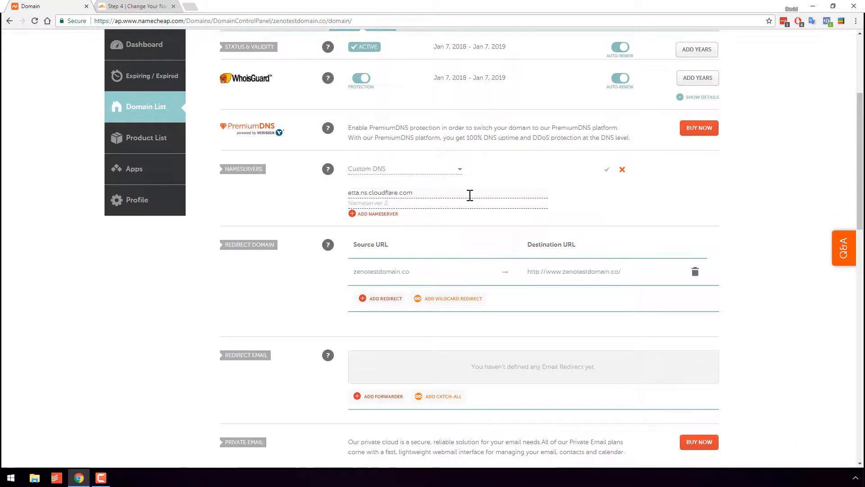
Copy evan.ns.cloudflare.com from Cloudflare into Nameserver 2 in Namecheap and save the custom nameservers.
key("ctrl+Tab")
left_click_drag(522, 276, 442, 272)
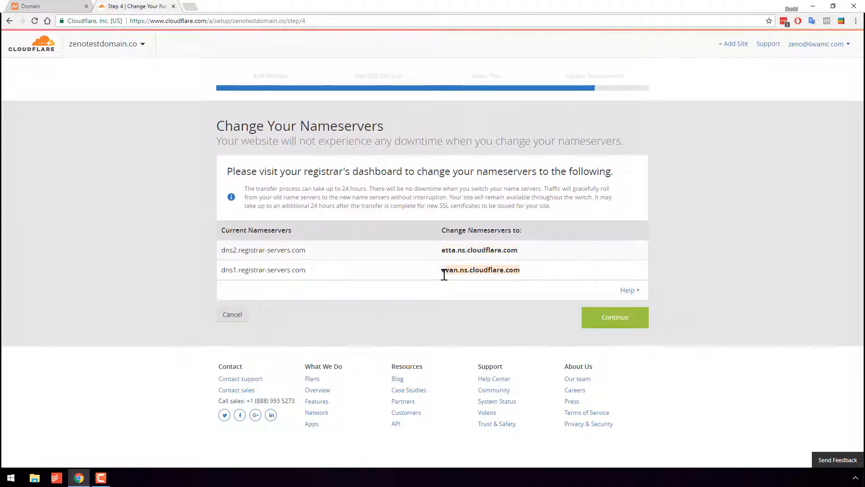
key("ctrl+c")
key("ctrl+Tab")
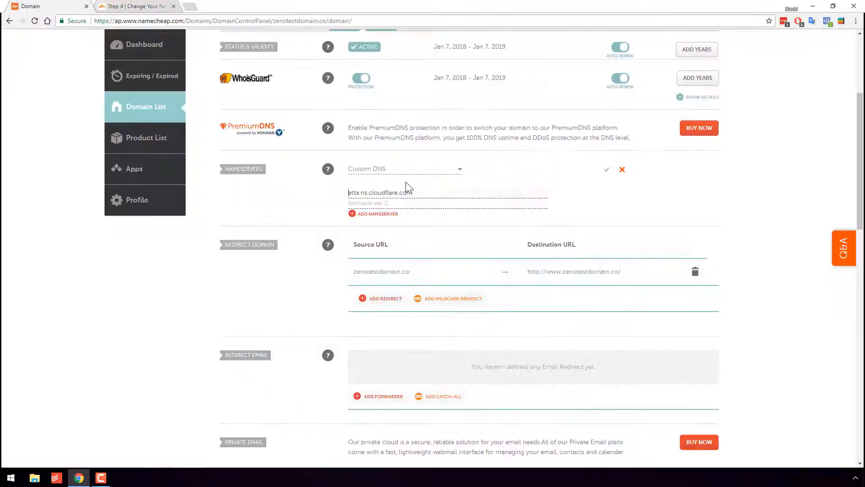
left_click(375, 204)
key("ctrl+v")
left_click(607, 173)
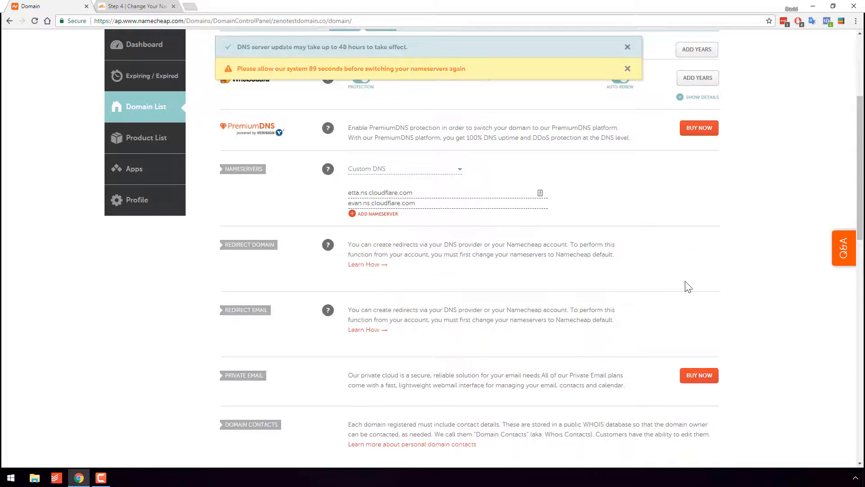
scroll(688, 286, "up", 1)
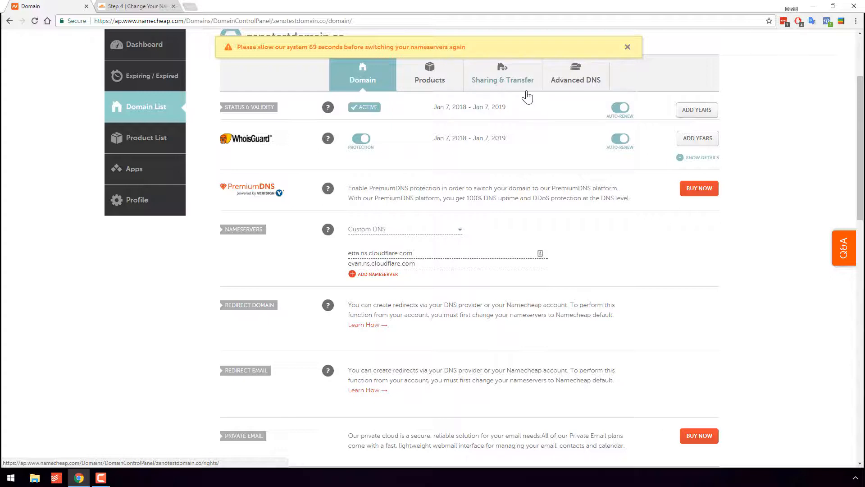
Return to Cloudflare, finish the site setup, request a nameserver recheck and reload the overview page.
key("ctrl+Tab")
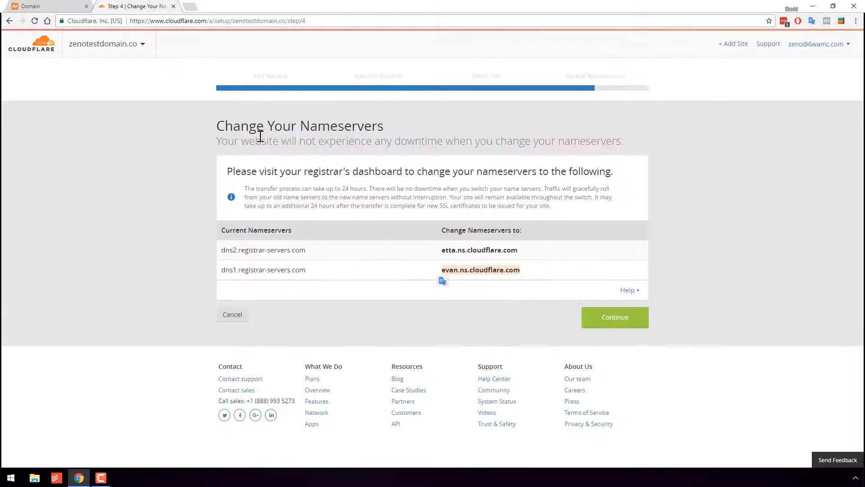
left_click(617, 323)
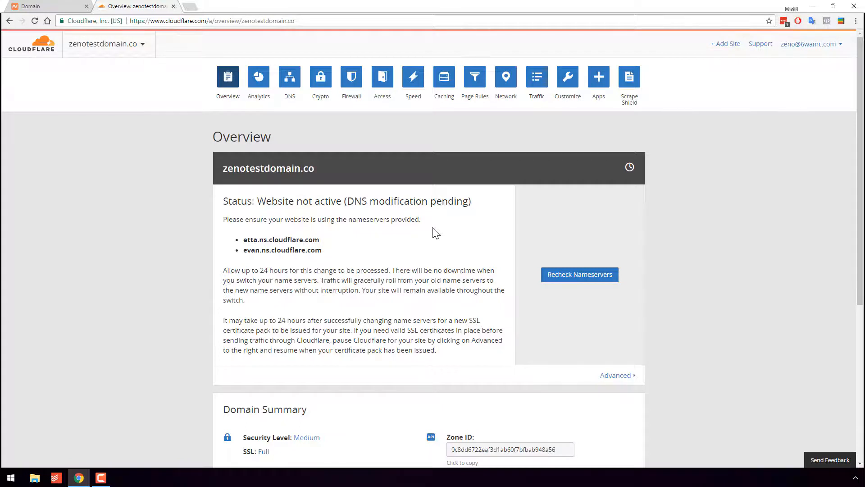
left_click(574, 280)
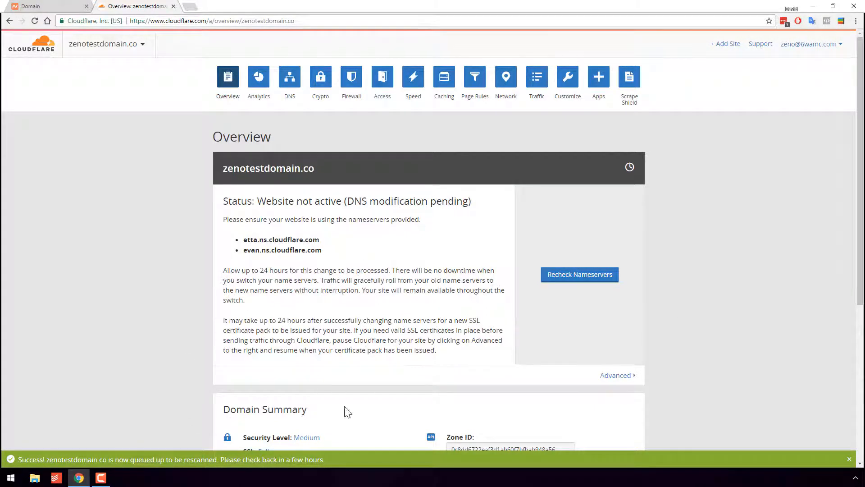
left_click(35, 21)
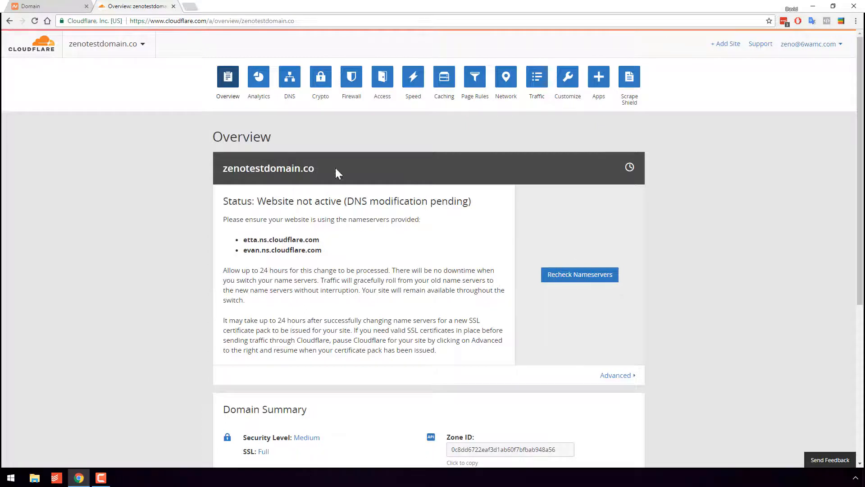
Open the domain's DNS settings and enter 123.123.123.123 as the IPv4 address of a new A record.
left_click(297, 92)
scroll(400, 251, "down", 1)
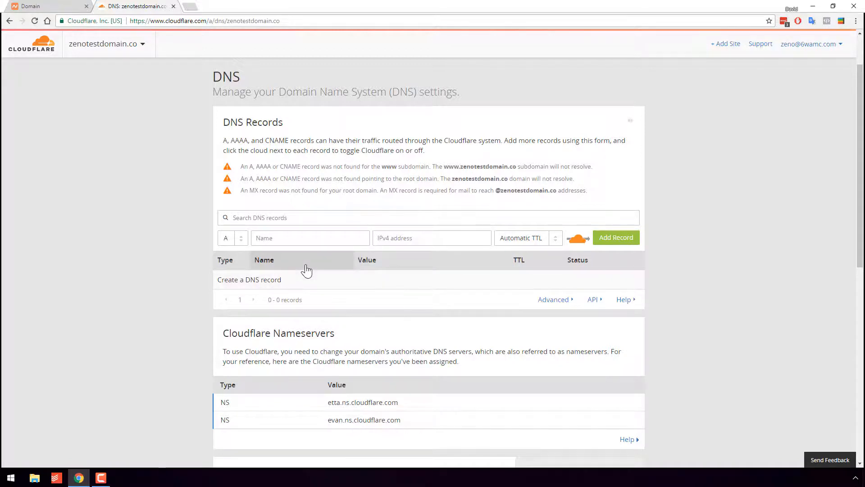
left_click(278, 236)
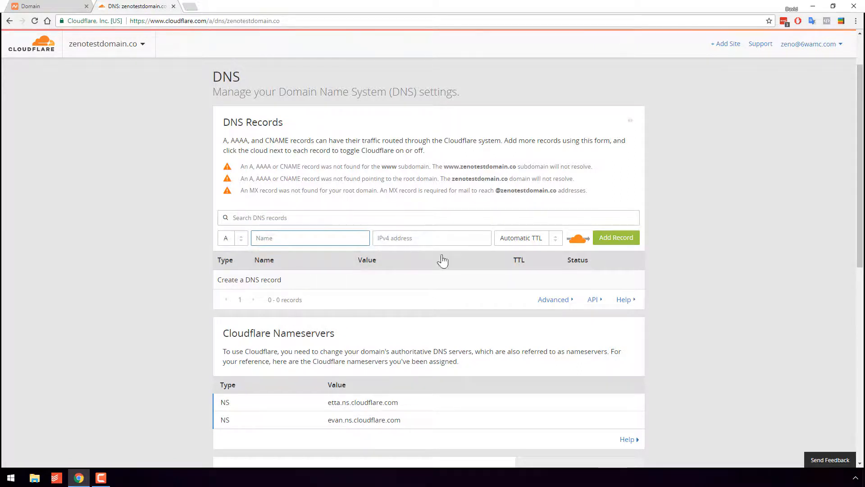
type("@")
key("BackSpace")
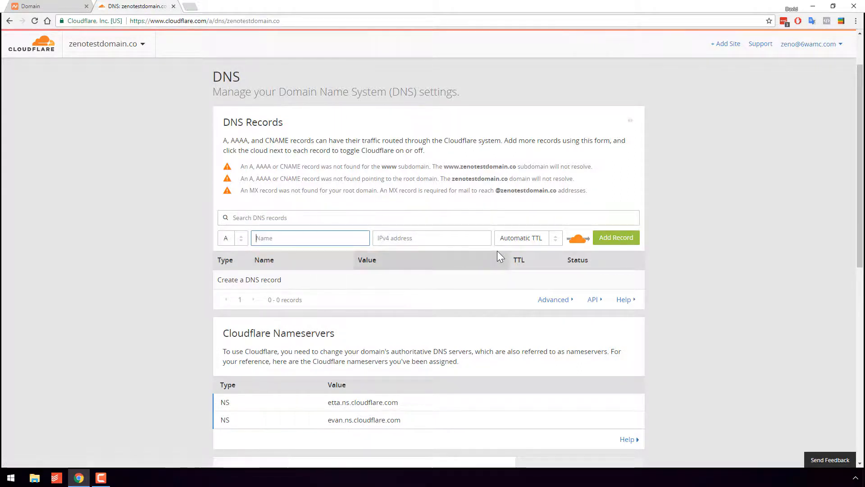
left_click(431, 239)
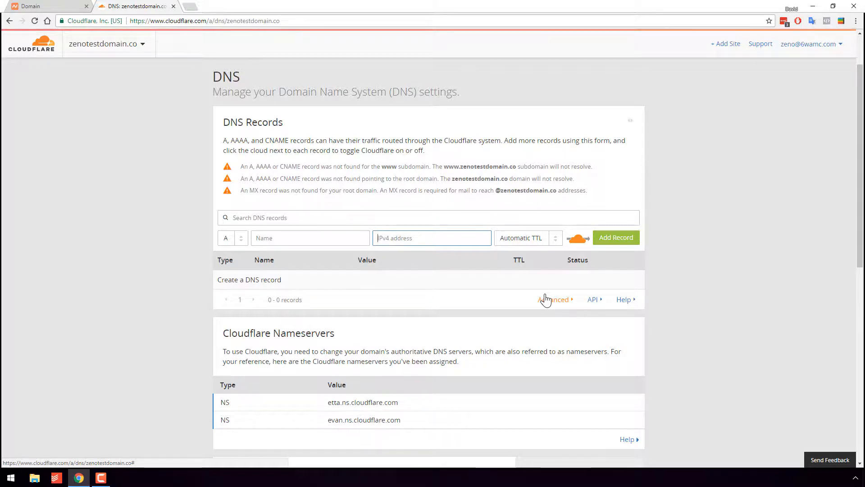
type("123.123.123.123")
Add the A record for the root domain @ with Automatic TTL and traffic bypassing Cloudflare.
left_click(534, 238)
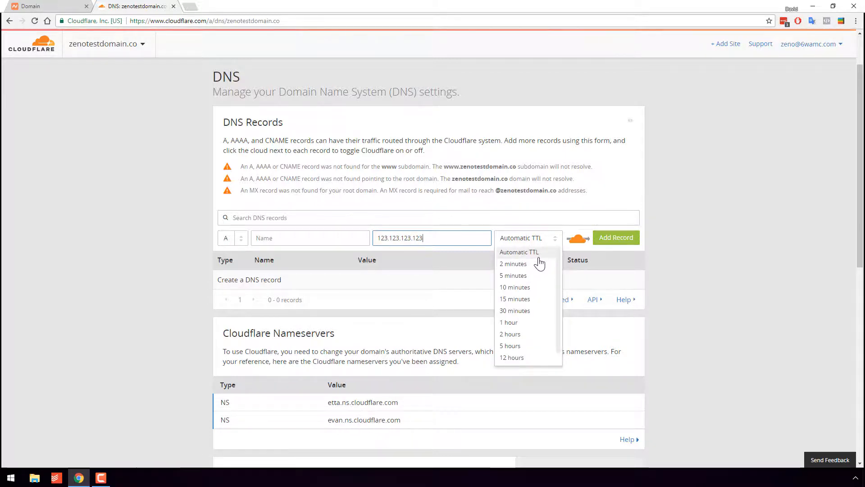
scroll(539, 322, "down", 1)
scroll(526, 320, "up", 1)
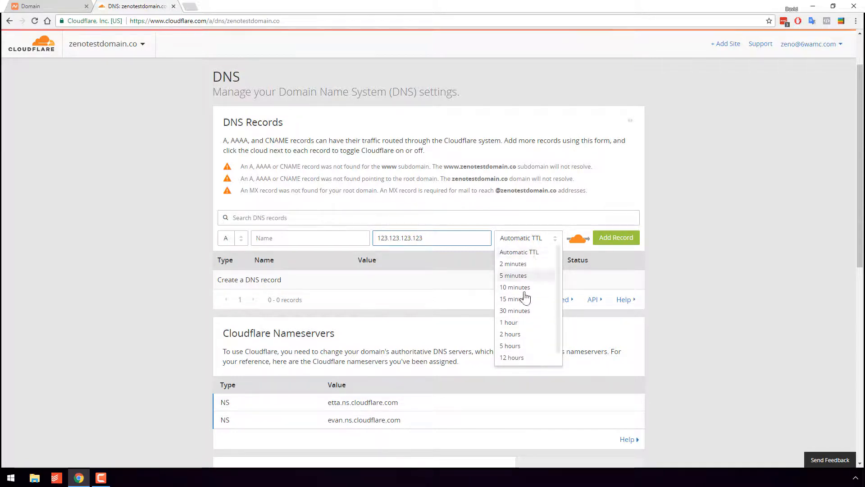
left_click(534, 256)
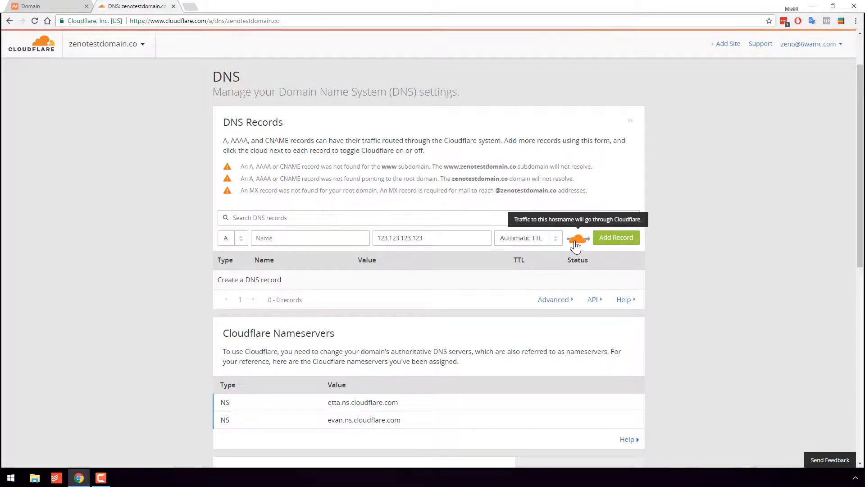
left_click(575, 242)
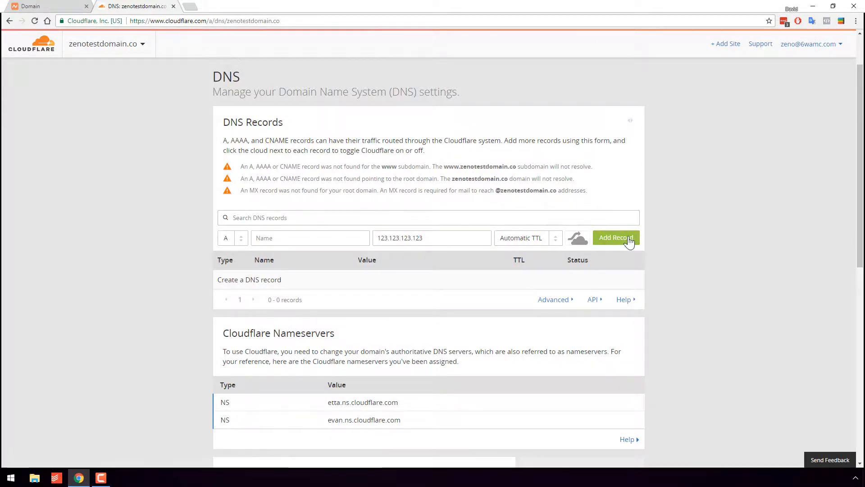
left_click(611, 241)
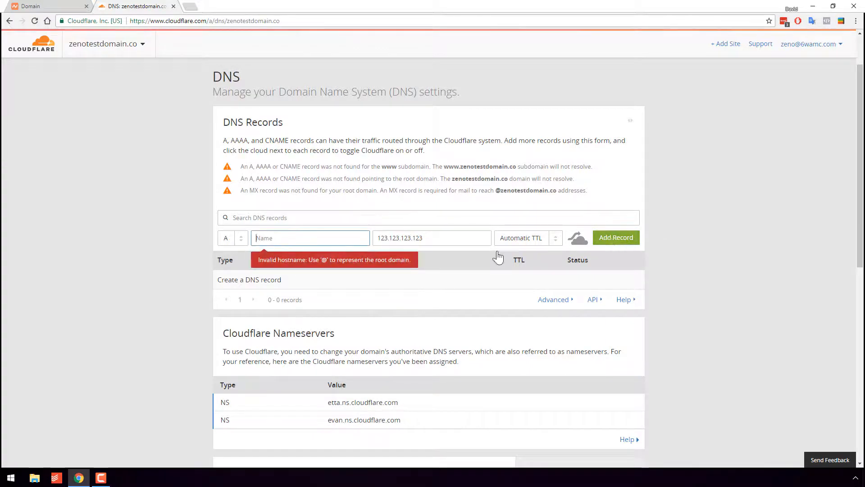
type("@")
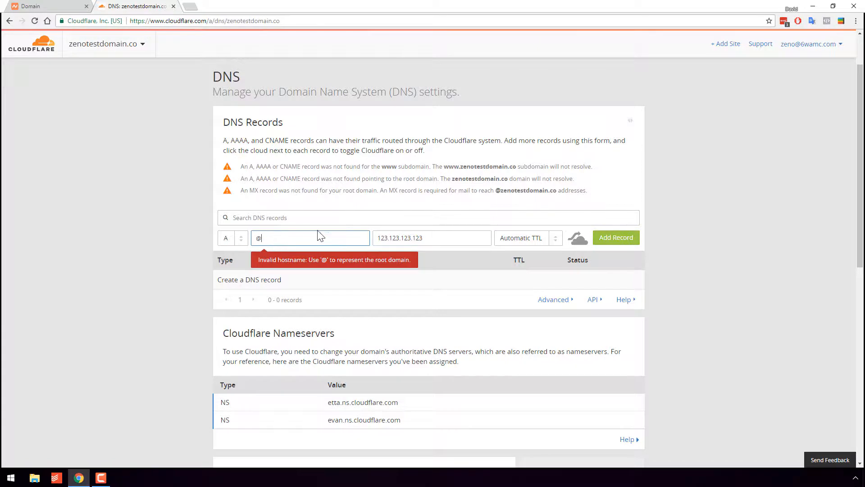
left_click(616, 237)
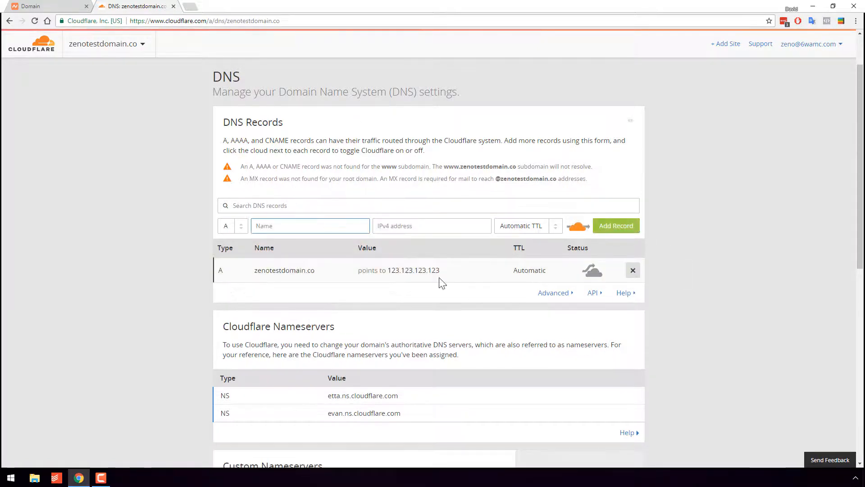
left_click(468, 270)
double_click(486, 270)
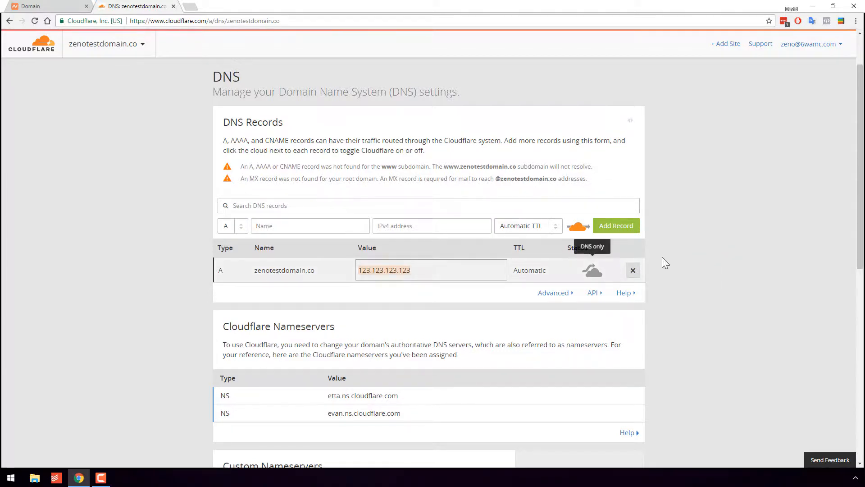
left_click(679, 255)
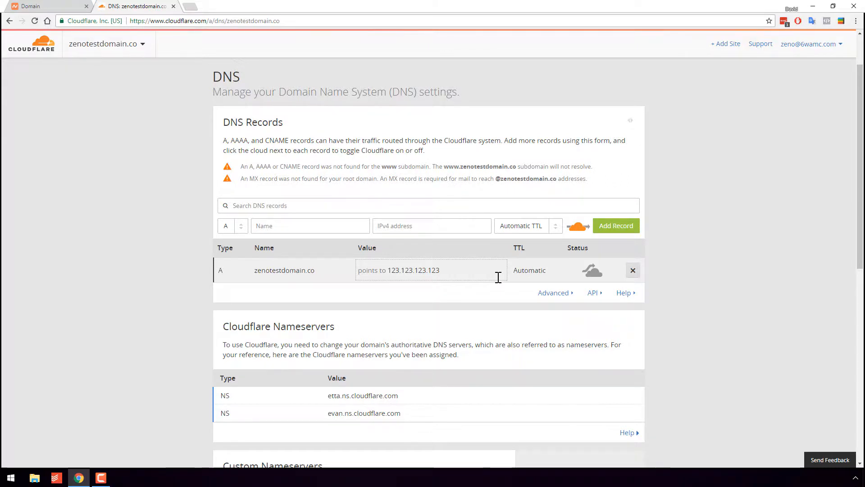
Start a new CNAME record named trk with otherdomain.com as its target domain.
left_click(227, 227)
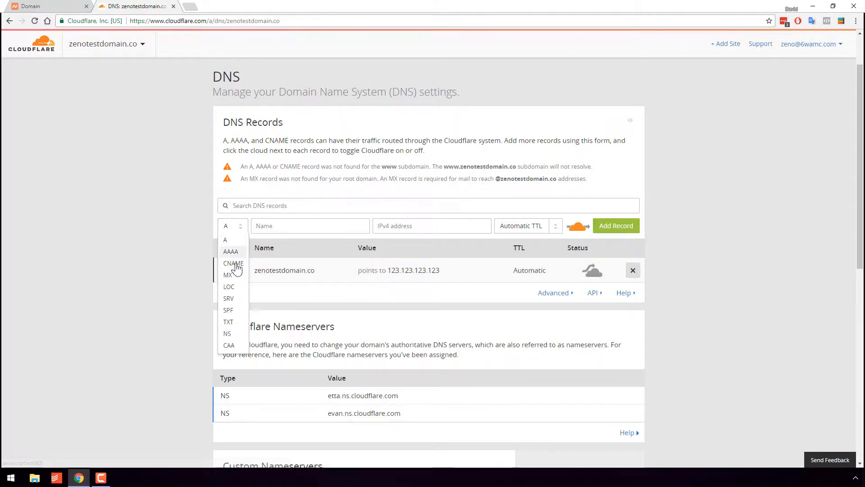
left_click(233, 263)
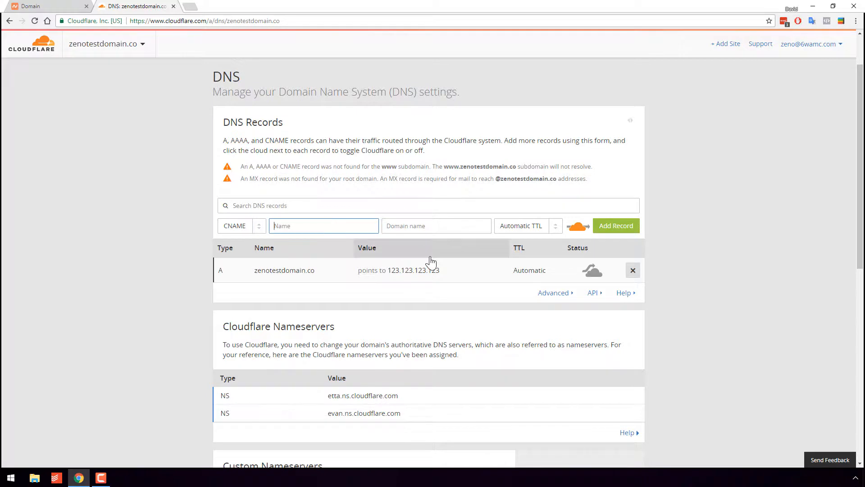
type("trk")
key("Tab")
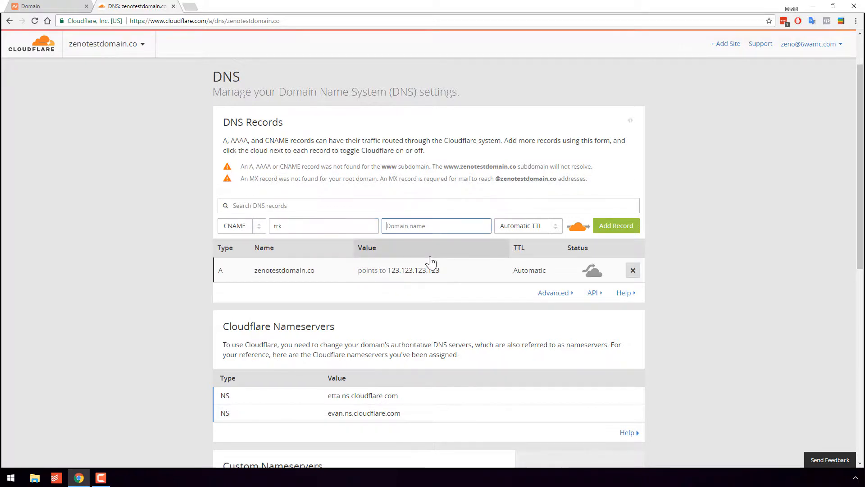
type("otherdomain.com")
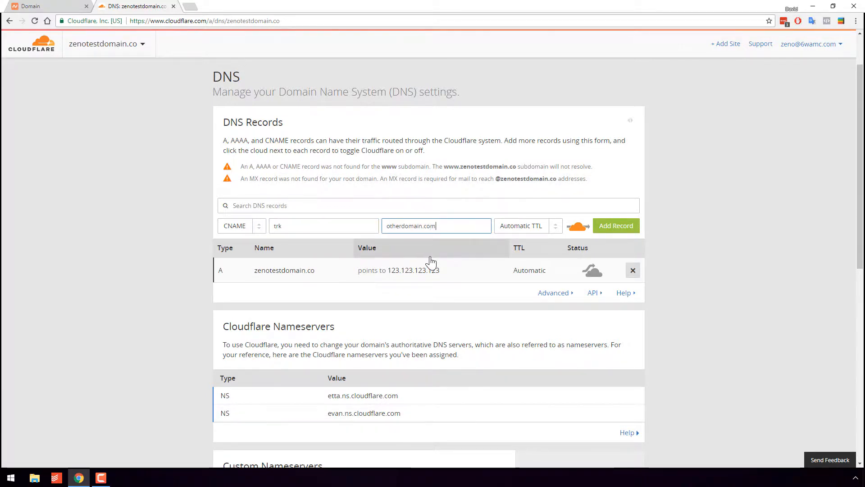
Clear the CNAME's target domain and re-enter trk as the record name.
double_click(425, 226)
key("BackSpace")
left_click(337, 226)
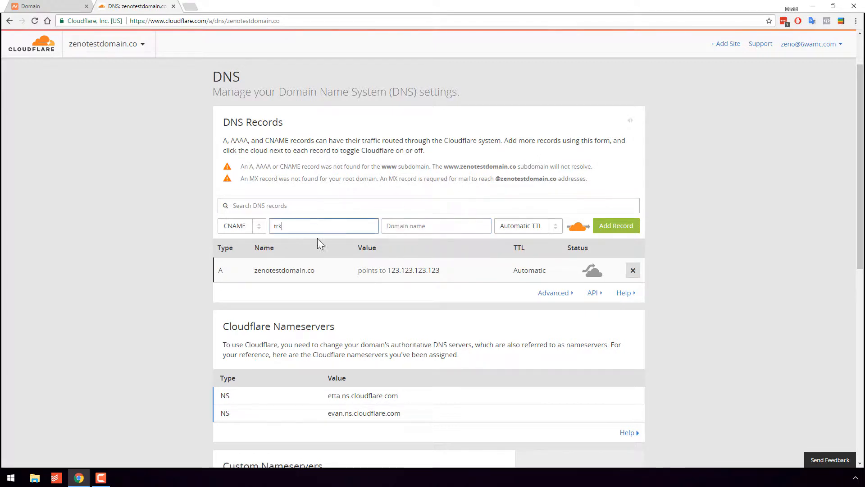
type(".poth")
key("BackSpace")
key("BackSpace")
key("BackSpace")
type("@")
key("BackSpace")
type("trk")
Enter zenotestdomain.co as the target domain of the trk CNAME record.
left_click(421, 229)
type("zeno")
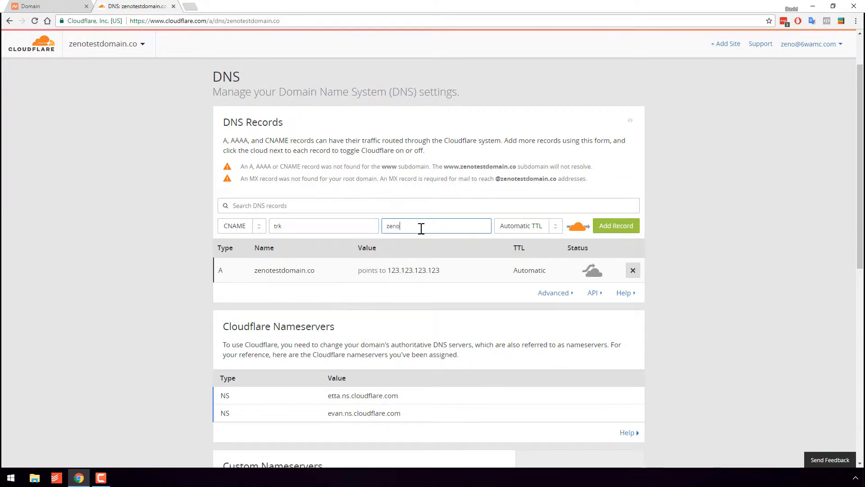
type("testdomai.co")
key("Left")
key("Left")
key("Left")
type("n")
Use Automatic TTL for the trk CNAME record and set its traffic to bypass Cloudflare.
left_click(536, 226)
left_click(533, 242)
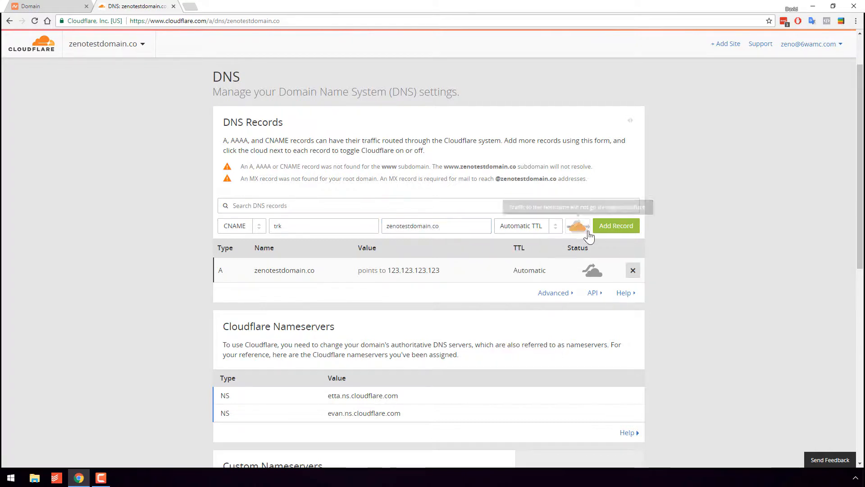
left_click(578, 226)
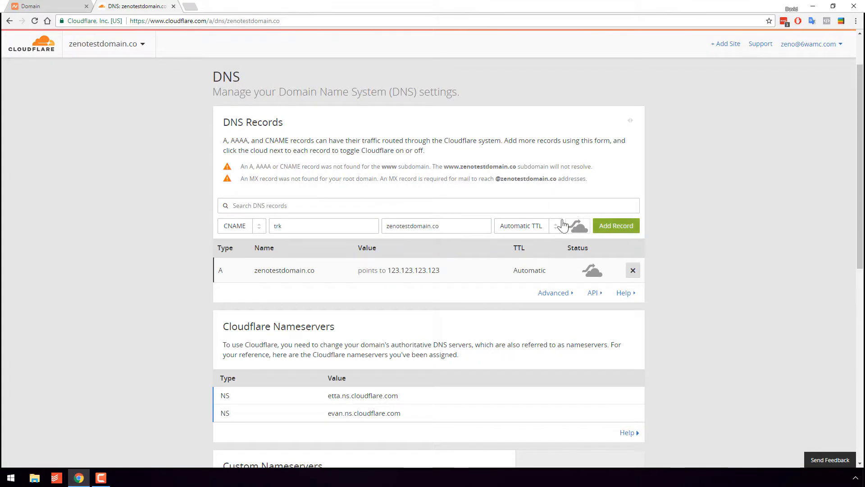
left_click(613, 228)
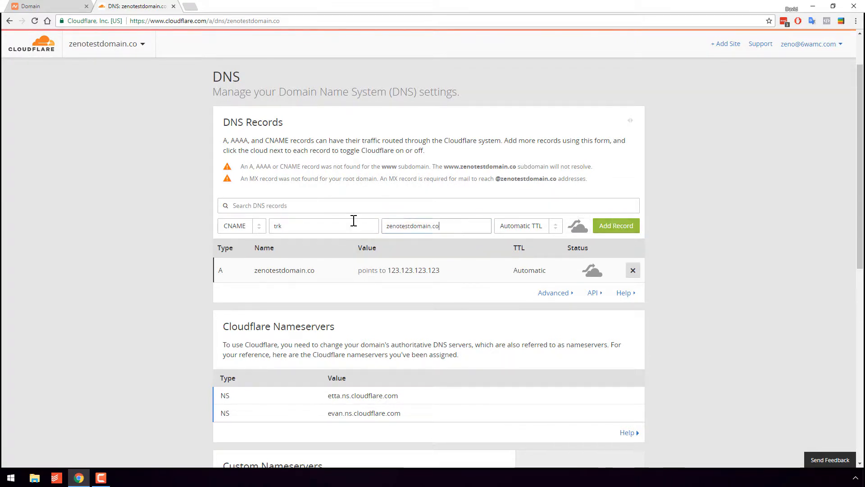
Replace the trk CNAME's target domain with otherdomain.com and add the record.
type("other")
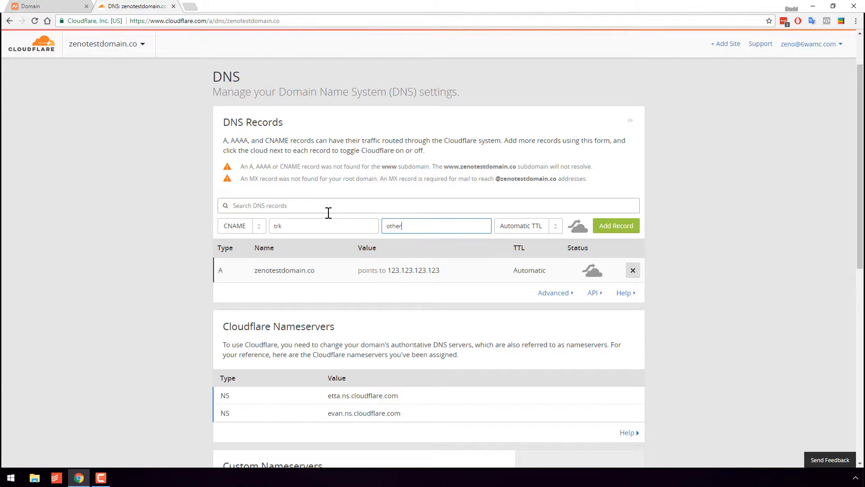
left_click(617, 226)
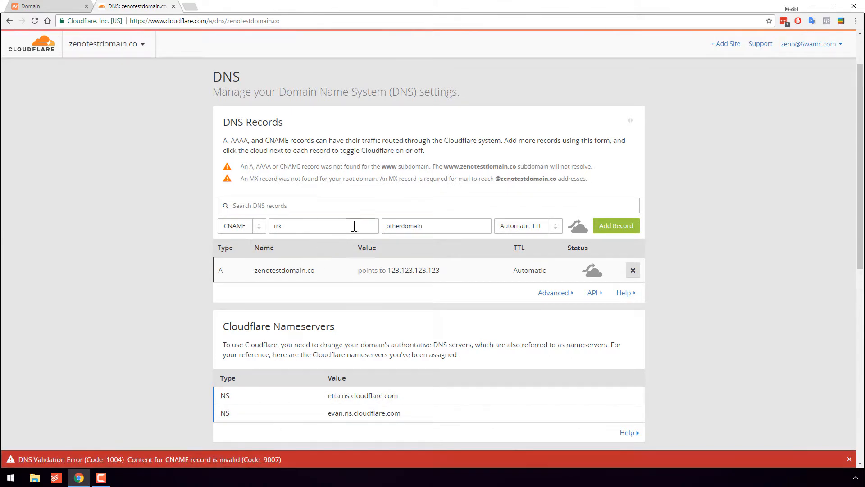
left_click(491, 223)
type(".com")
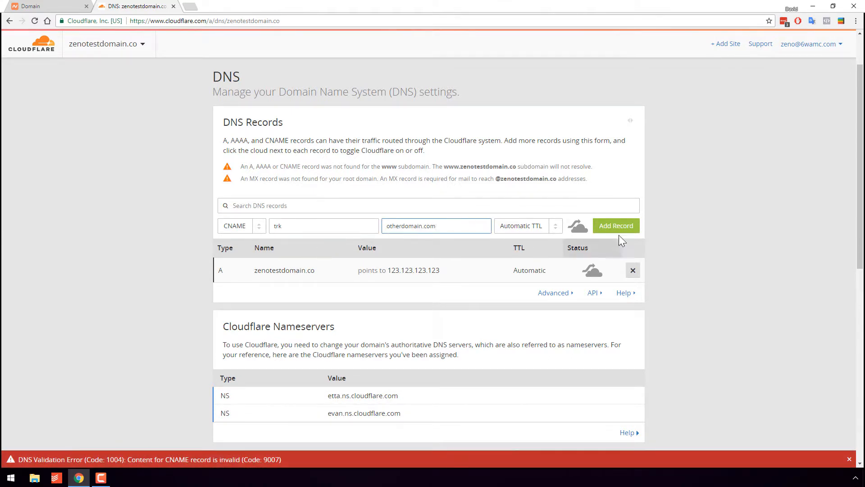
left_click(616, 228)
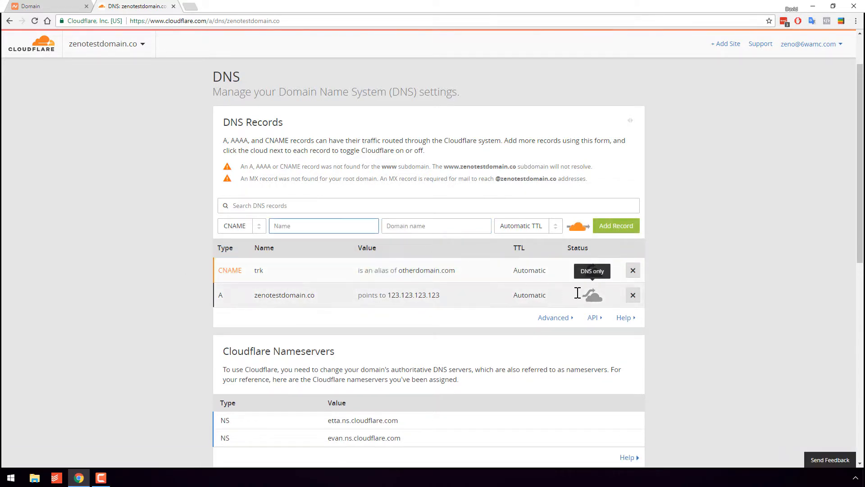
Examine the names and values of the trk CNAME record and the root domain's A record.
left_click(401, 270)
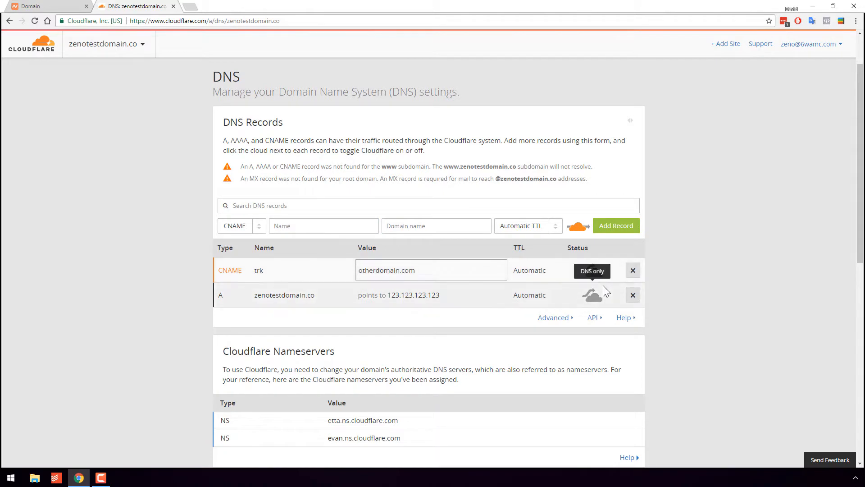
left_click(633, 269)
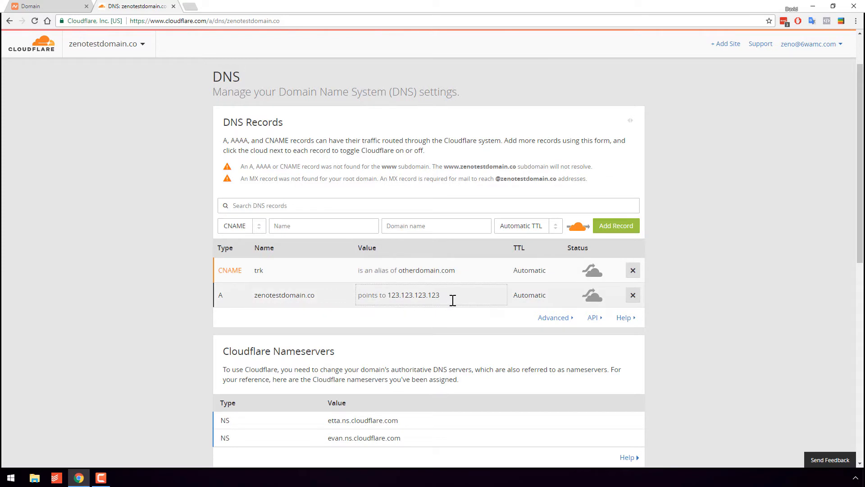
left_click_drag(440, 296, 381, 296)
left_click(387, 296)
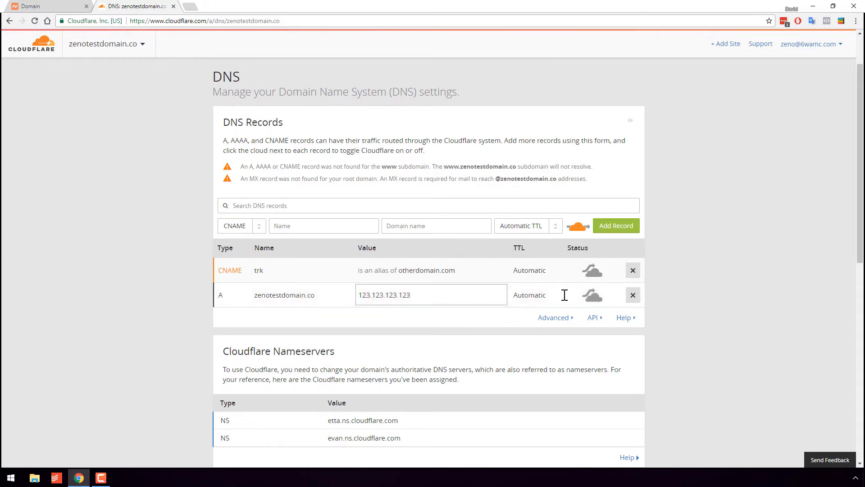
left_click(661, 270)
left_click_drag(316, 296, 114, 289)
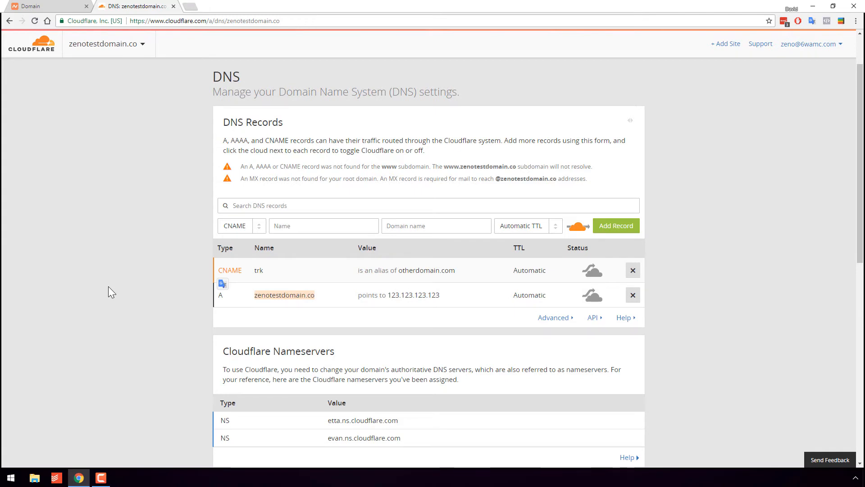
left_click(286, 293)
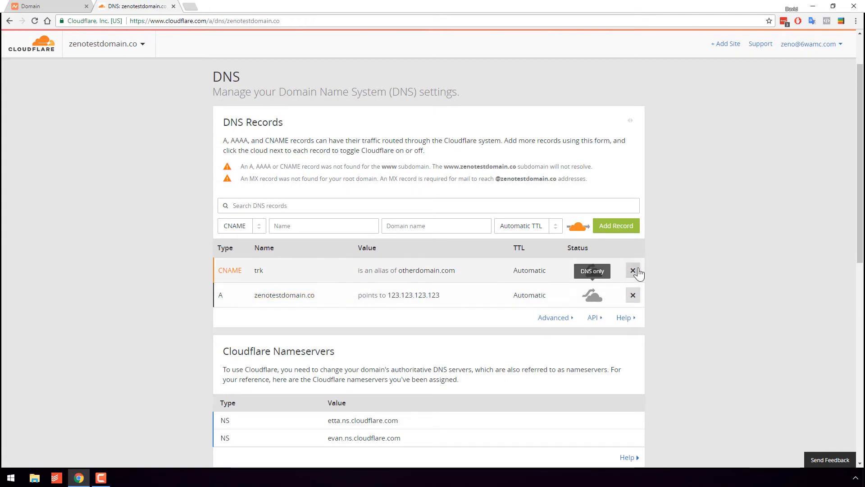